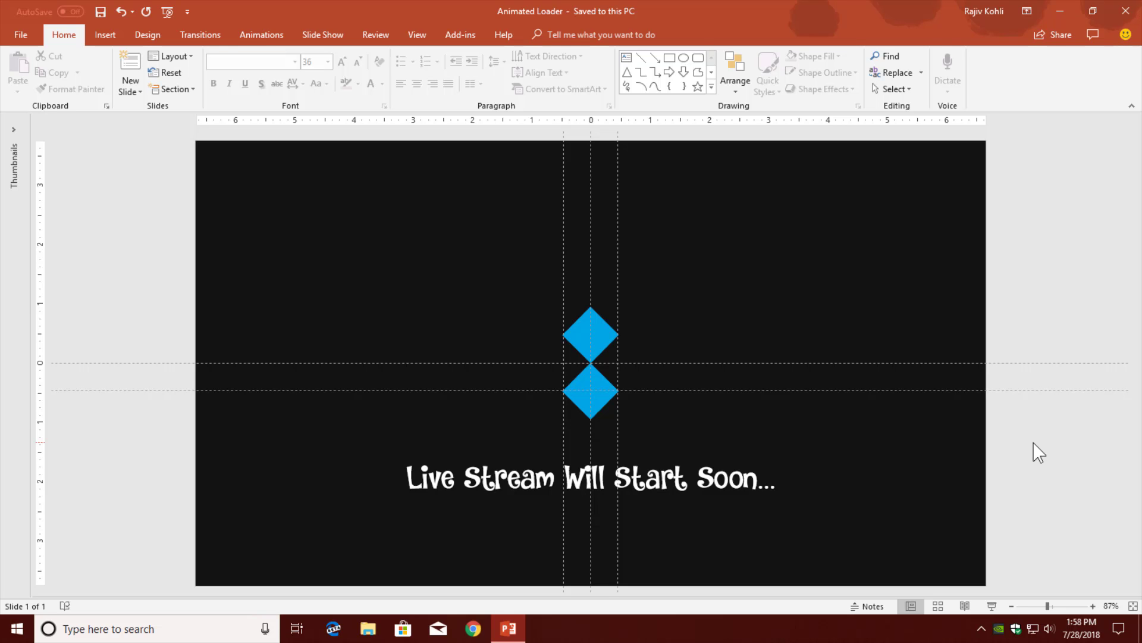
# - Preview the current show full-screen, then create a new blank presentation
pyautogui.press('F5')
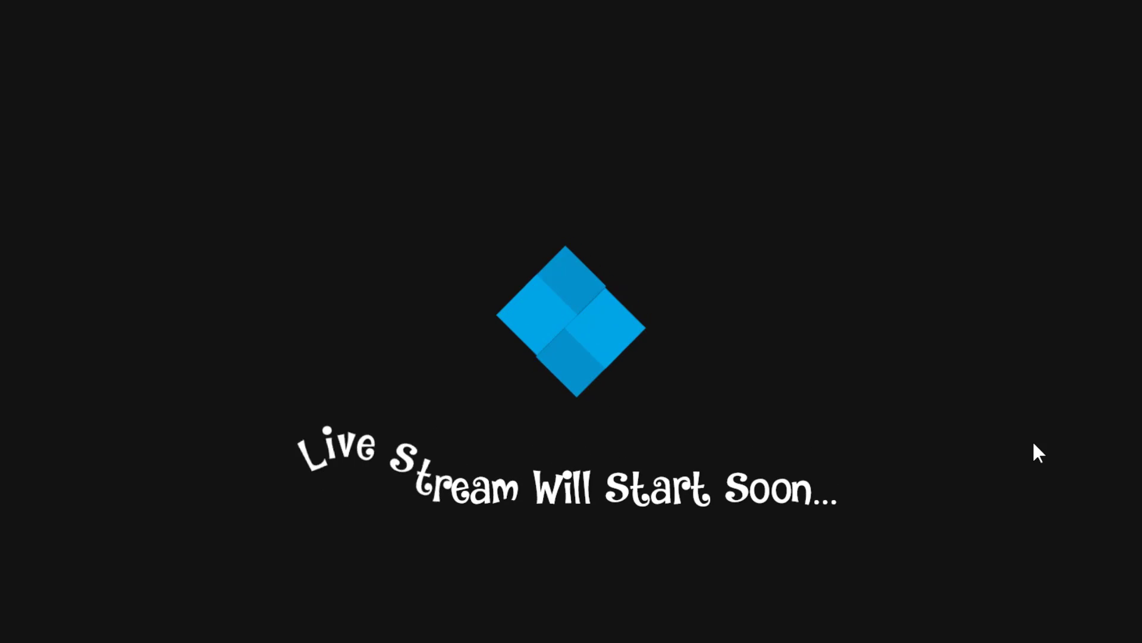
pyautogui.press('Escape')
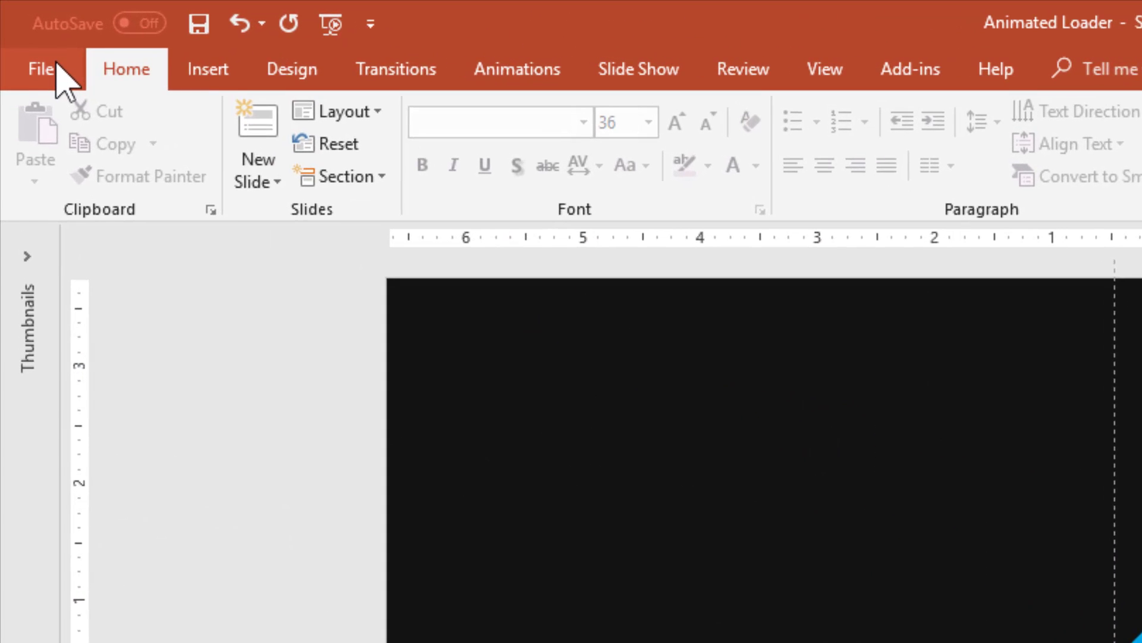
pyautogui.click(58, 71)
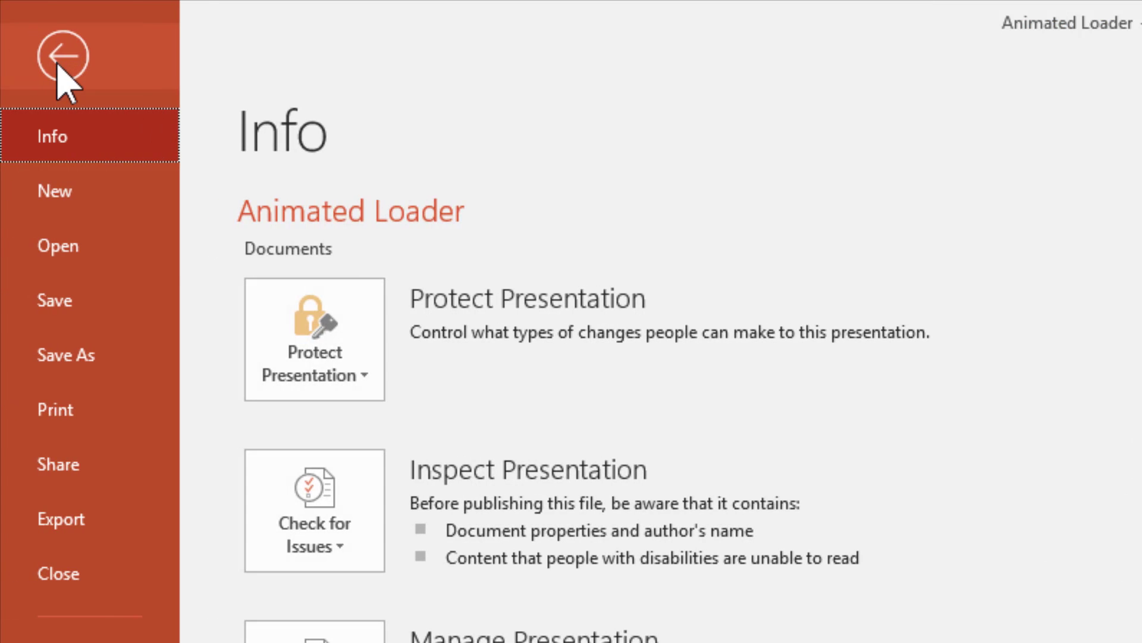
pyautogui.click(40, 207)
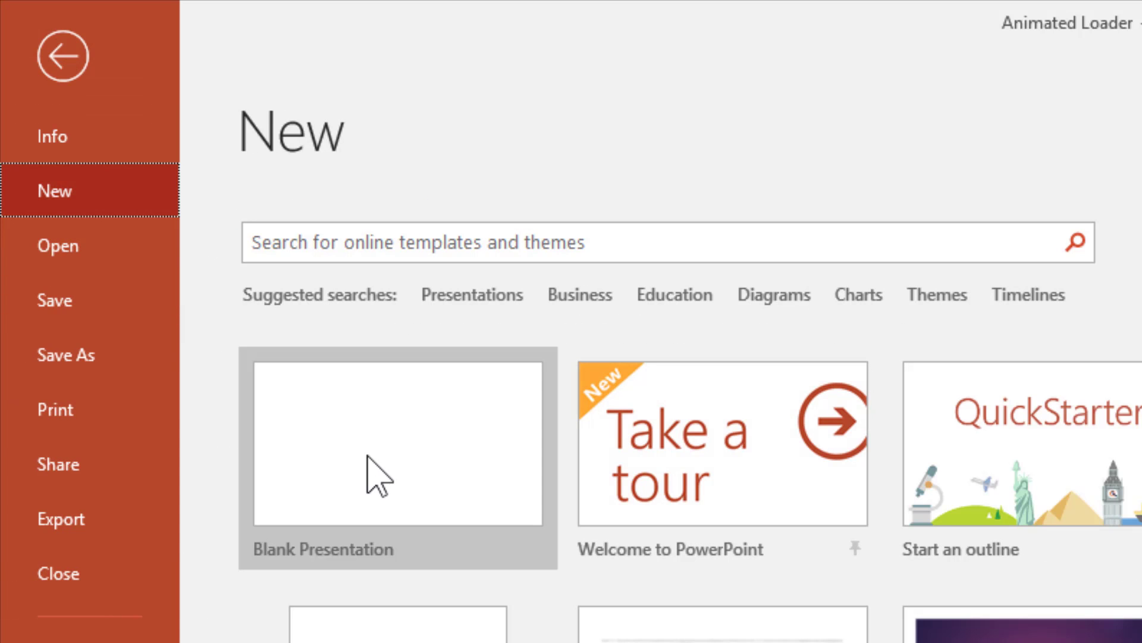
pyautogui.click(375, 473)
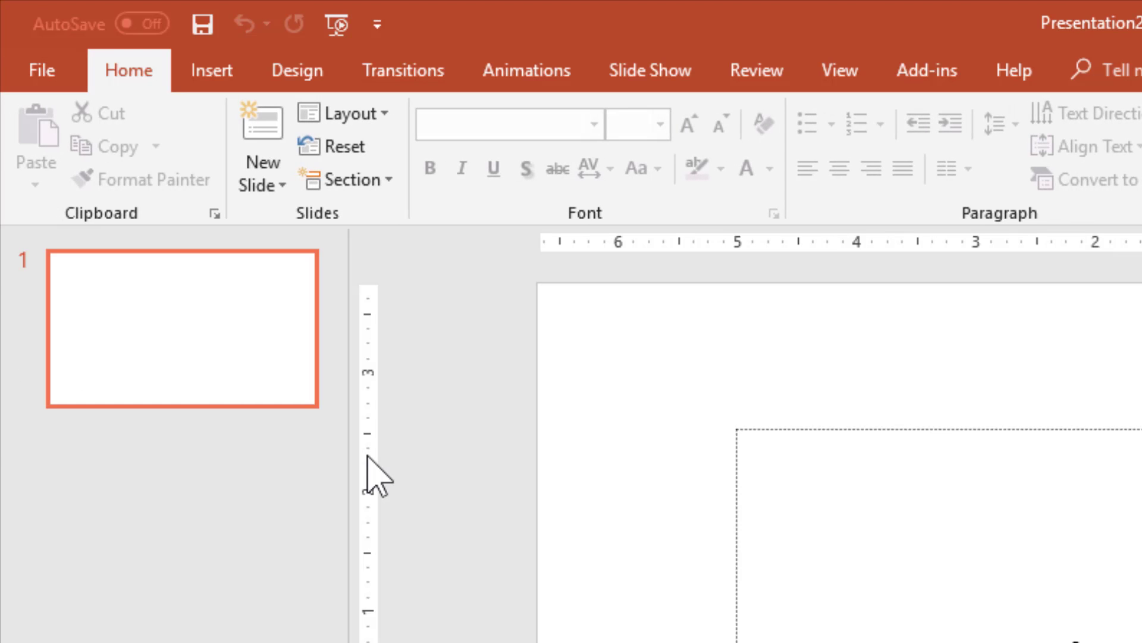
# - Apply the Blank layout to the slide and toggle the slide guides off and back on
pyautogui.click(356, 114)
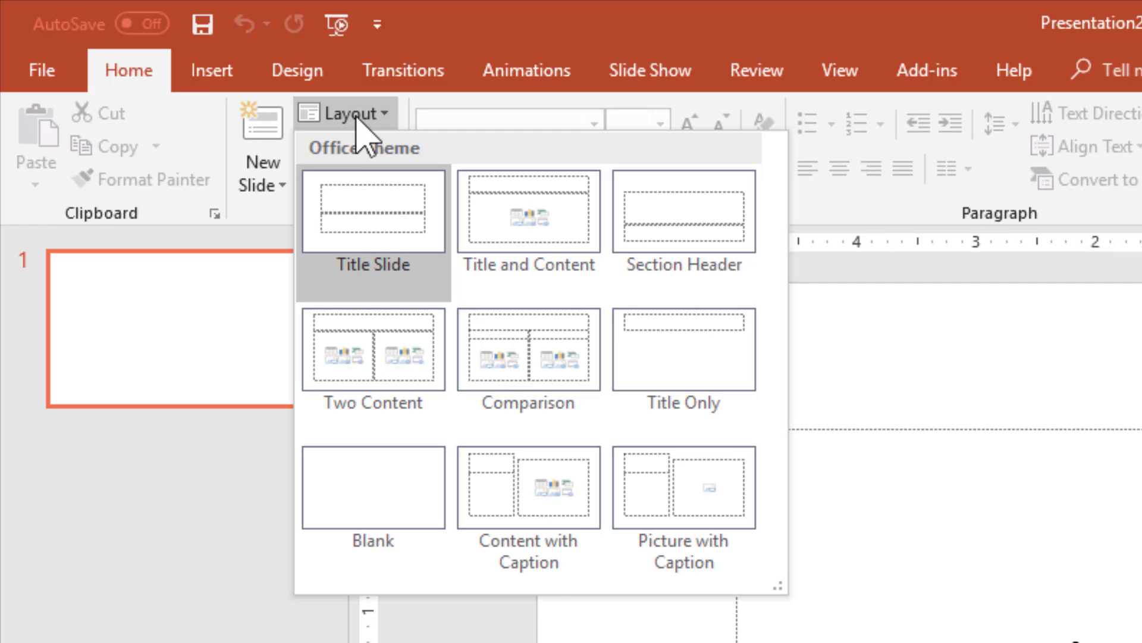
pyautogui.click(379, 499)
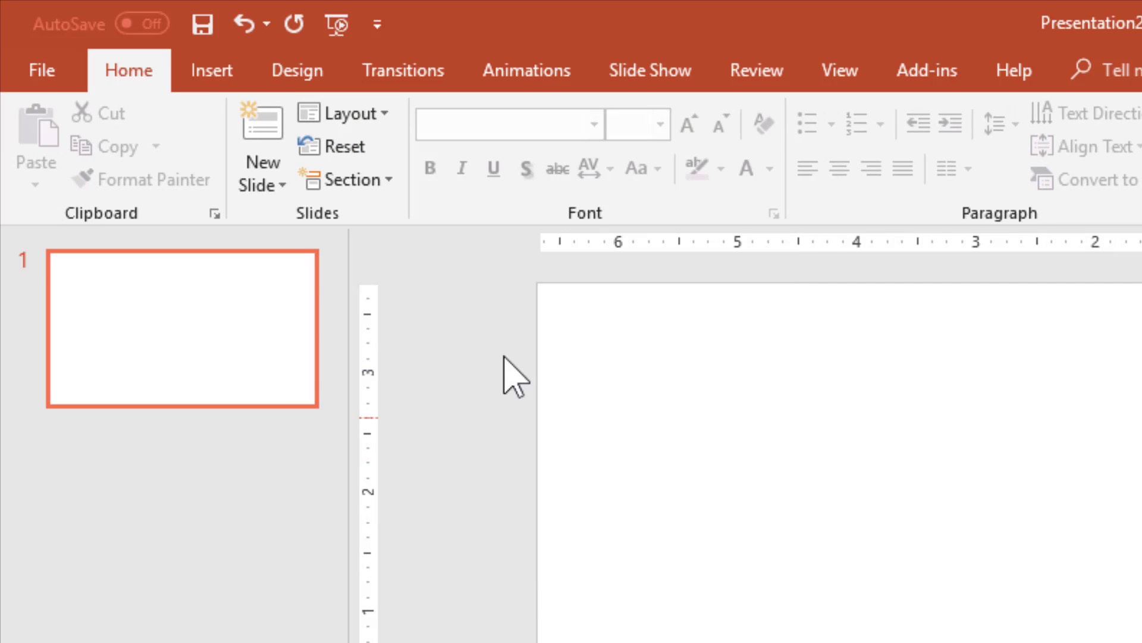
pyautogui.click(844, 70)
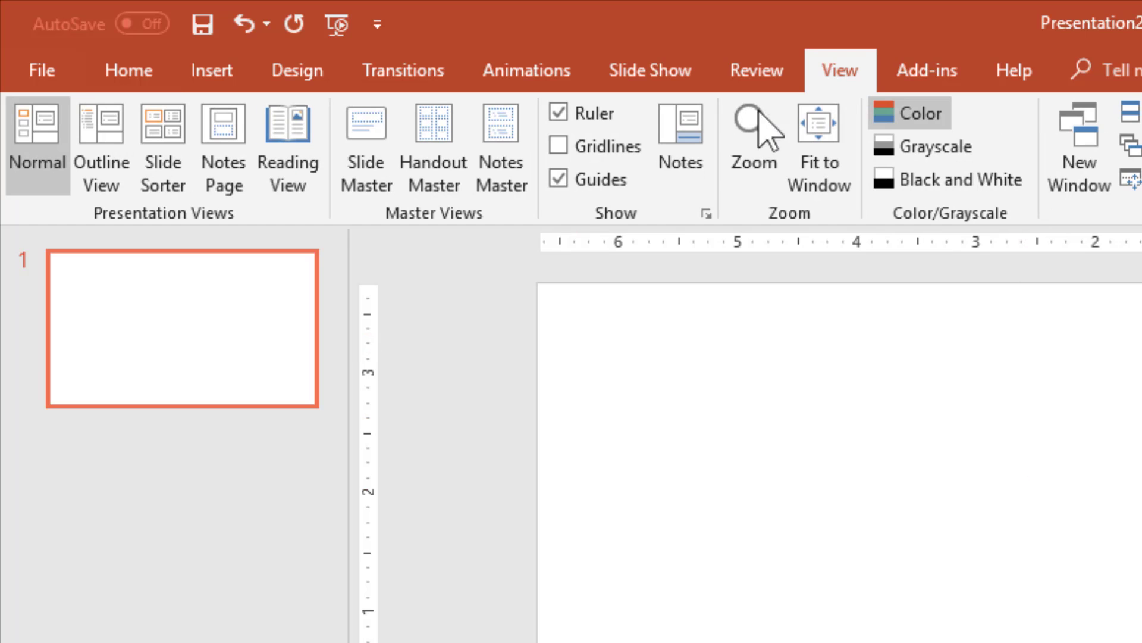
pyautogui.click(575, 180)
pyautogui.click(575, 181)
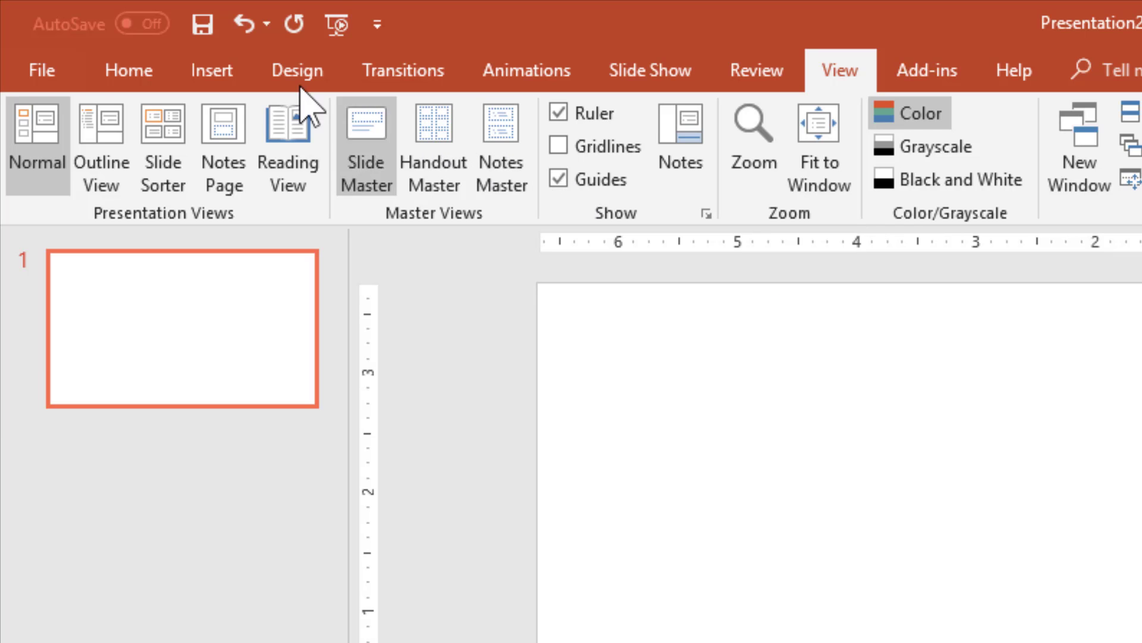
pyautogui.click(209, 74)
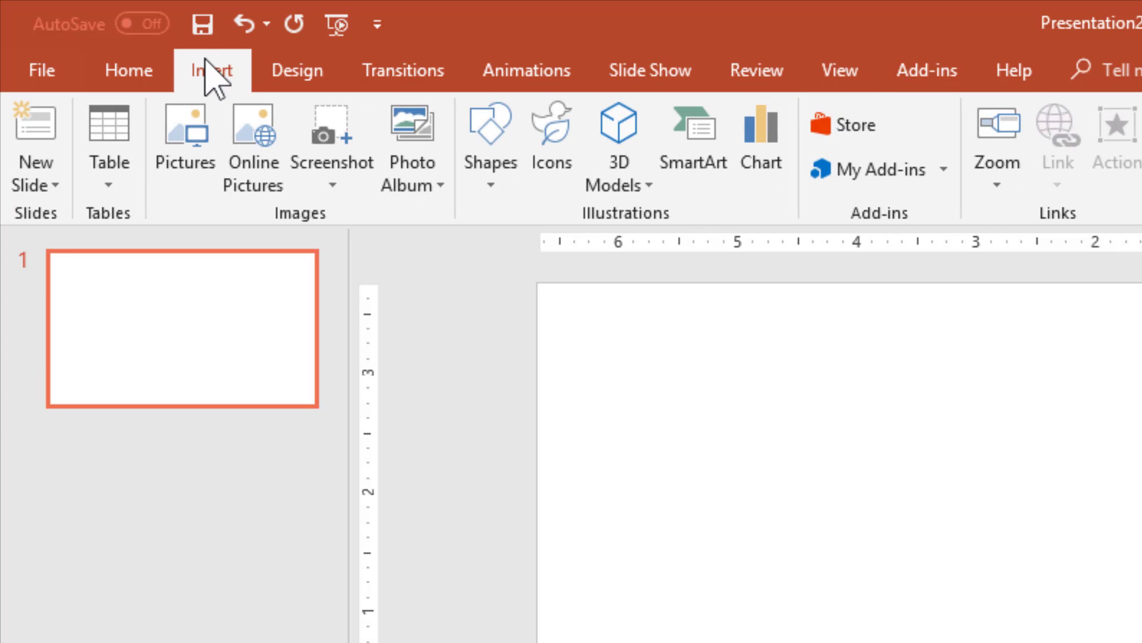
# - Insert a rectangle and size it to a 2" × 2" square
pyautogui.click(492, 169)
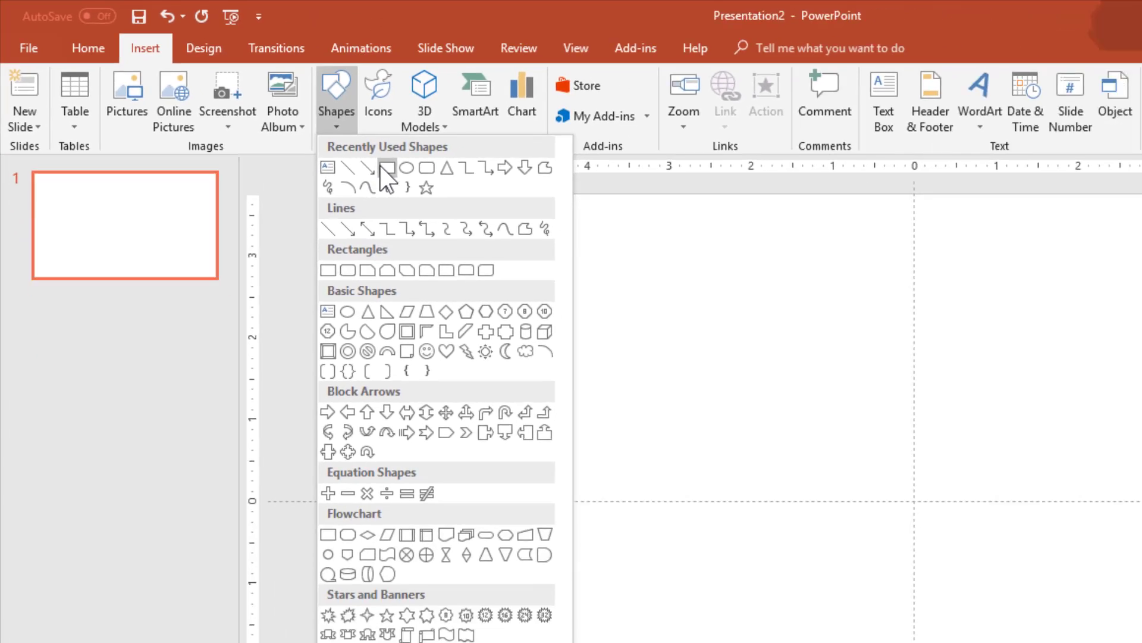
pyautogui.click(565, 244)
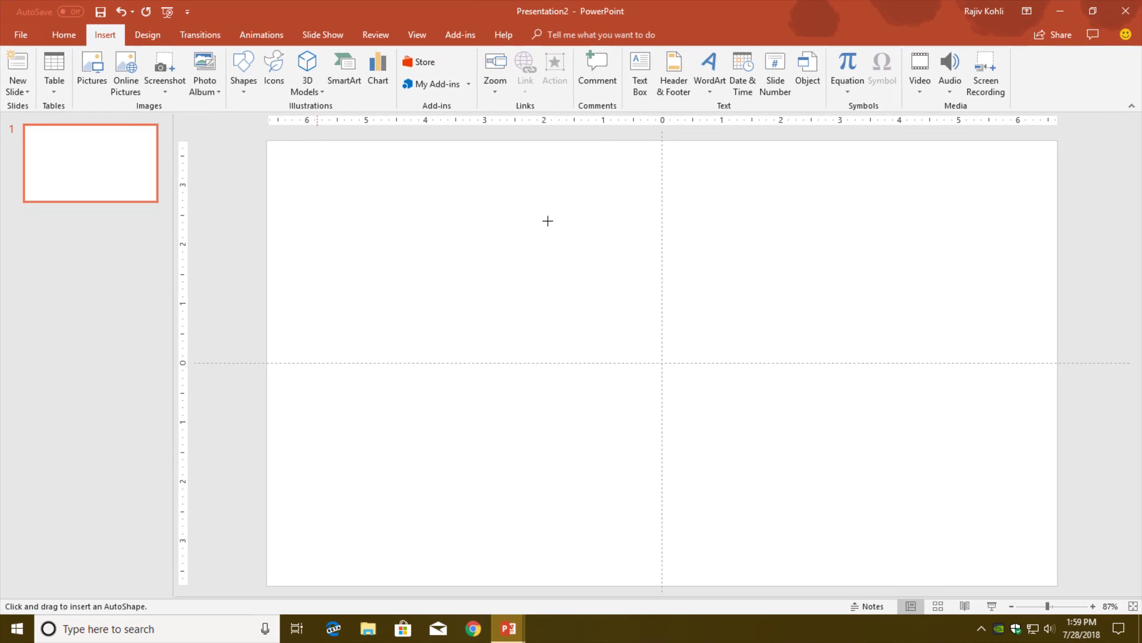
pyautogui.click(603, 259)
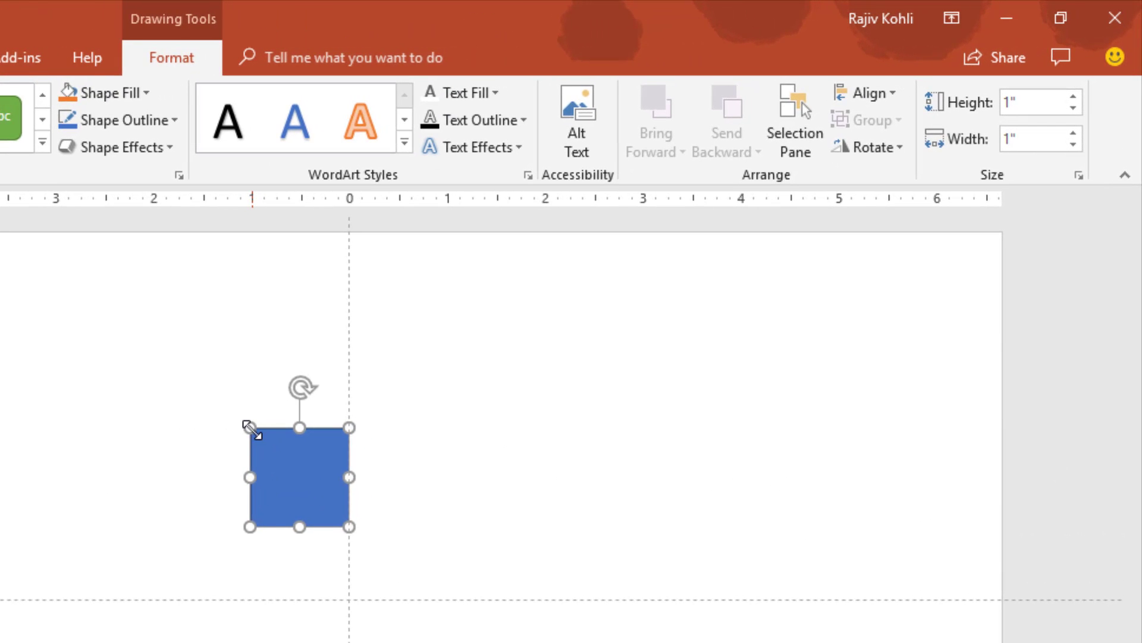
pyautogui.click(1051, 102)
pyautogui.doubleClick(1025, 105)
pyautogui.write('2')
pyautogui.press('Tab')
pyautogui.doubleClick(1020, 139)
pyautogui.write('2')
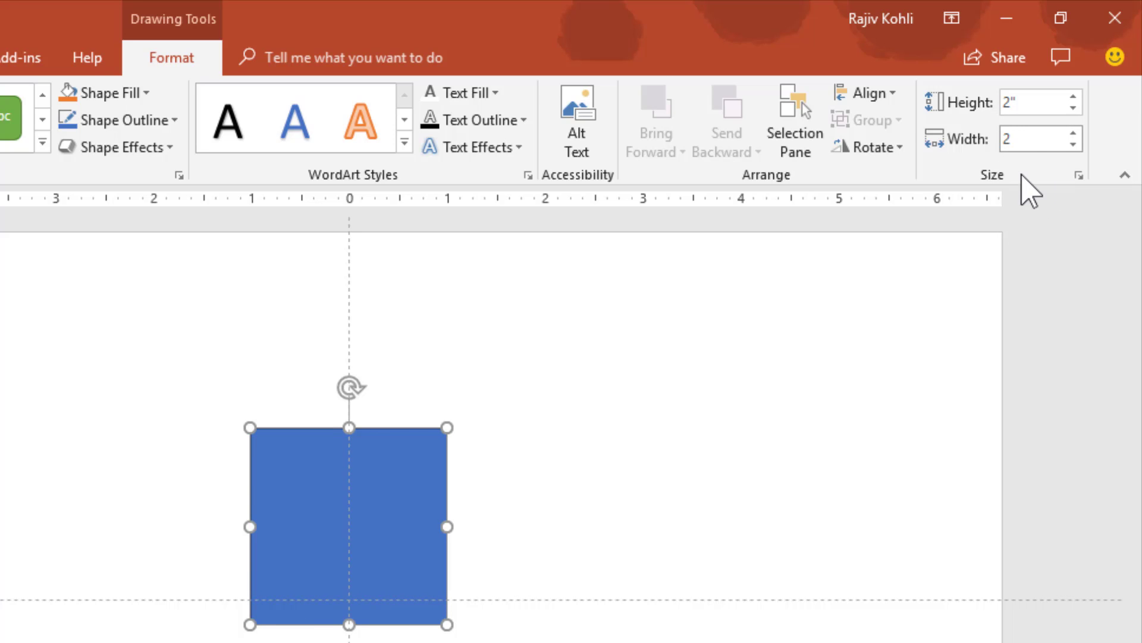
pyautogui.press('Return')
# - Align the square to the slide's centre and middle
pyautogui.click(901, 78)
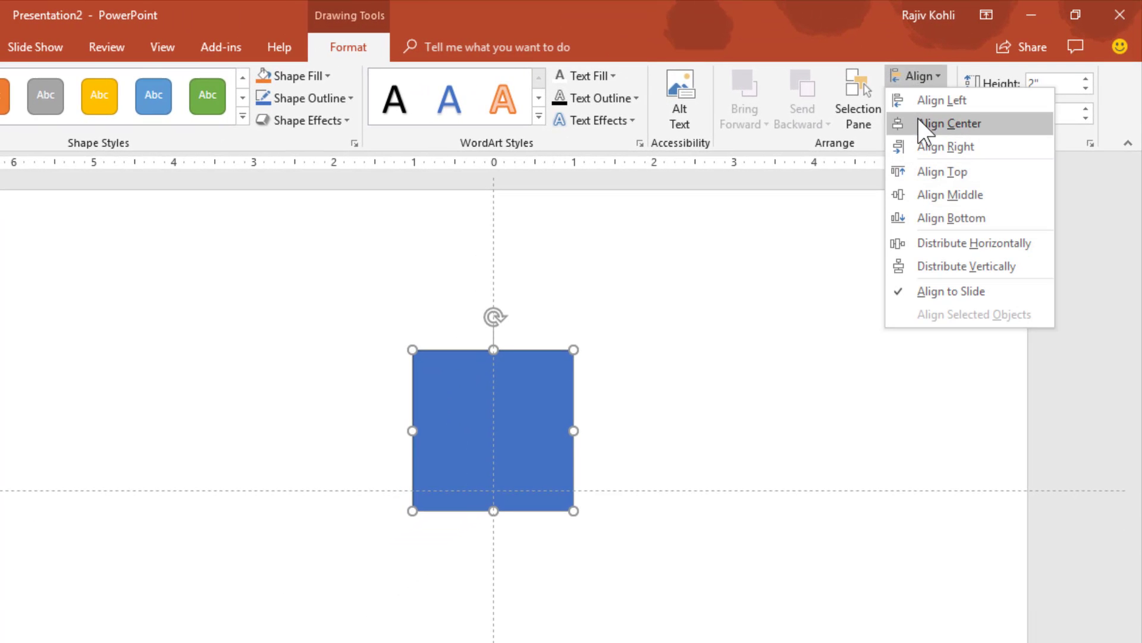
pyautogui.click(918, 117)
pyautogui.click(923, 77)
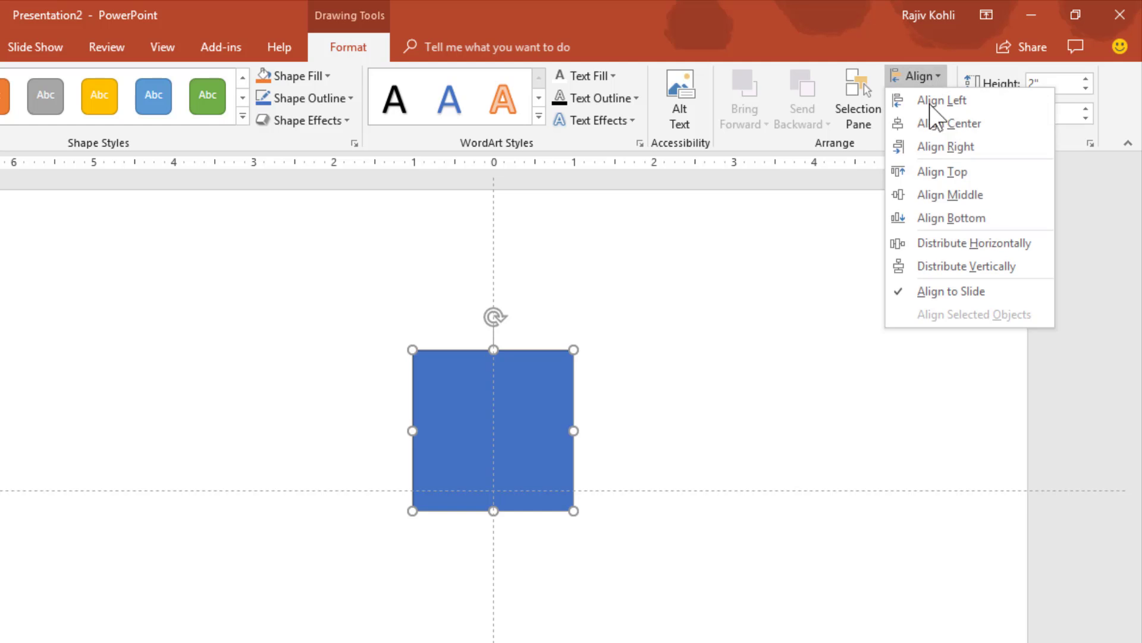
pyautogui.click(946, 196)
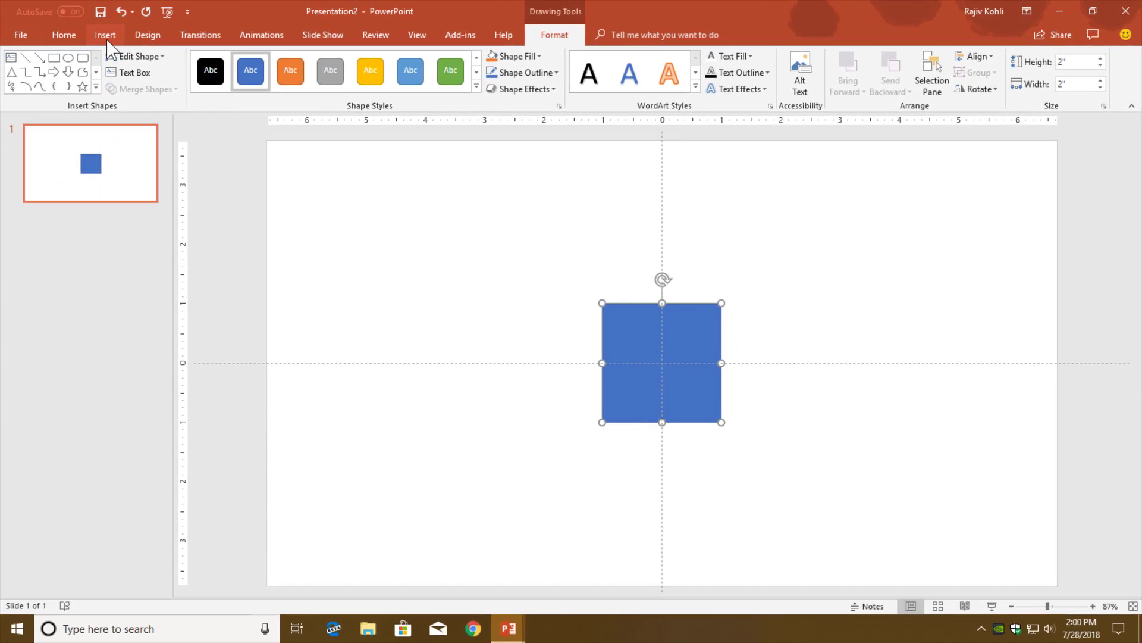
pyautogui.click(105, 34)
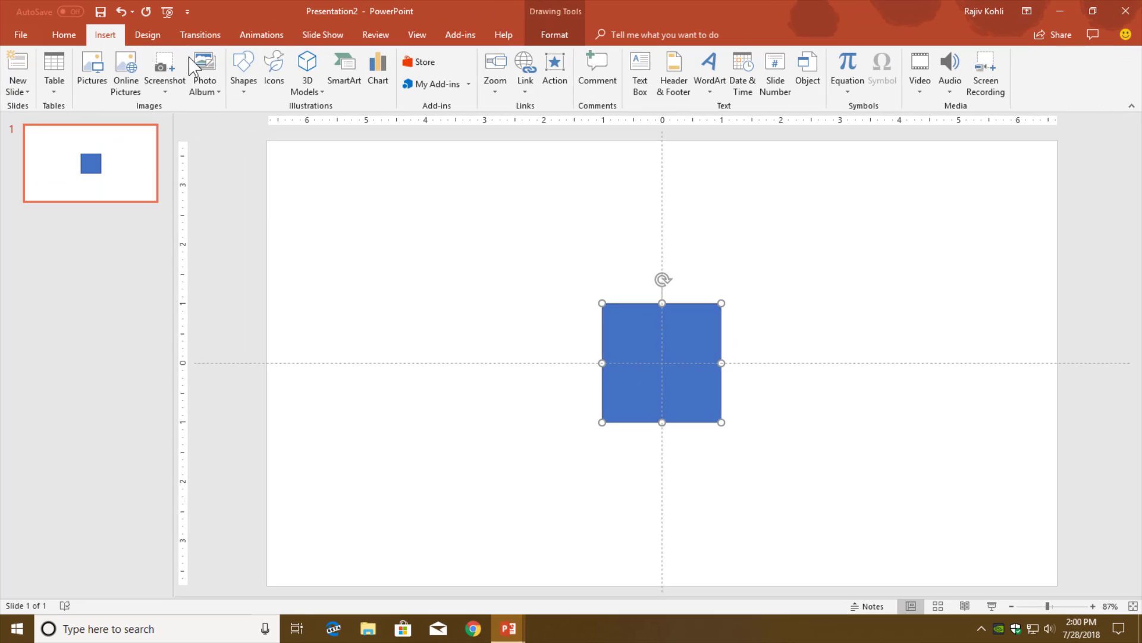
# - Draw a 1" square, move it onto the blue square's top-right quarter, and fill it orange
pyautogui.click(244, 70)
pyautogui.click(292, 122)
pyautogui.moveTo(518, 271); pyautogui.dragTo(577, 331)
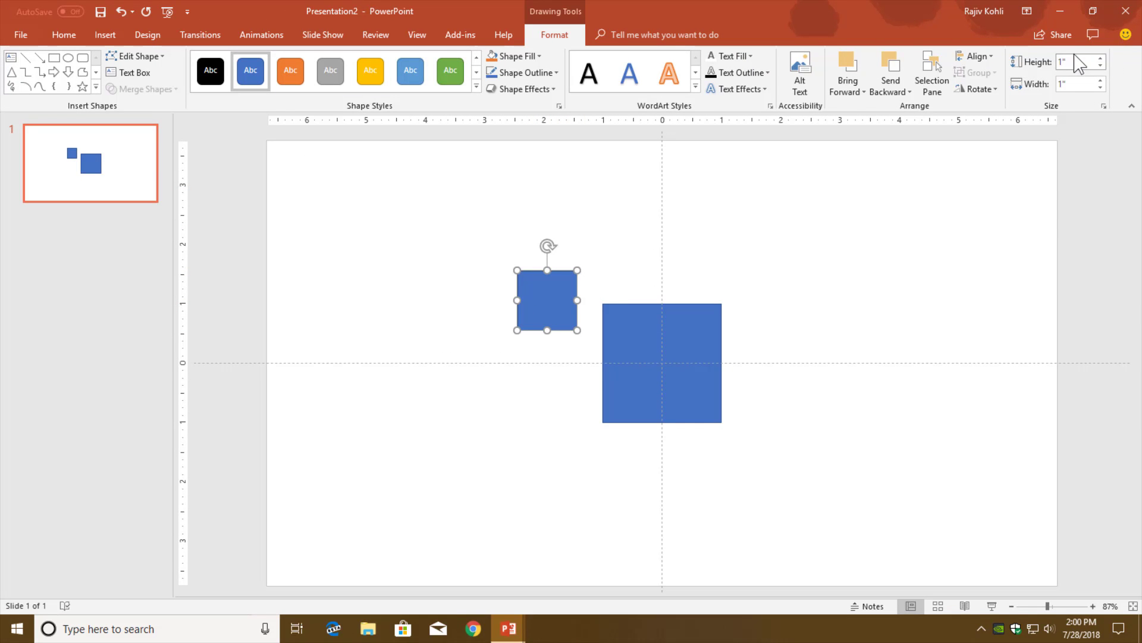
pyautogui.moveTo(539, 296); pyautogui.dragTo(680, 331)
pyautogui.click(492, 56)
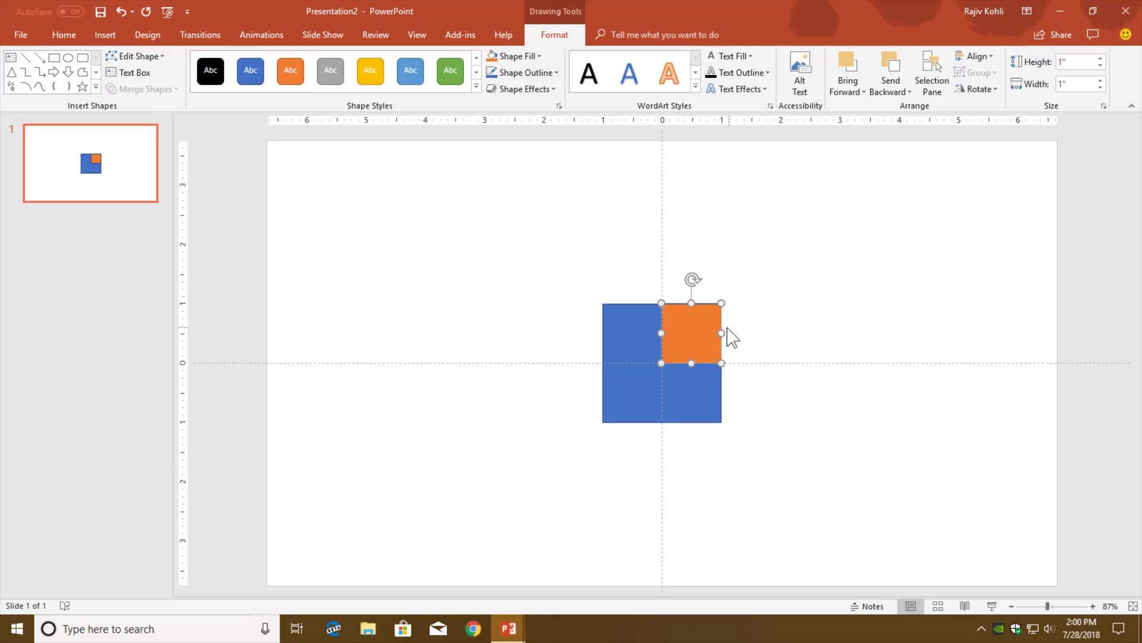
pyautogui.click(61, 38)
# - Duplicate the orange square straight down below itself, undoing a misplaced first copy
pyautogui.press('ctrl')
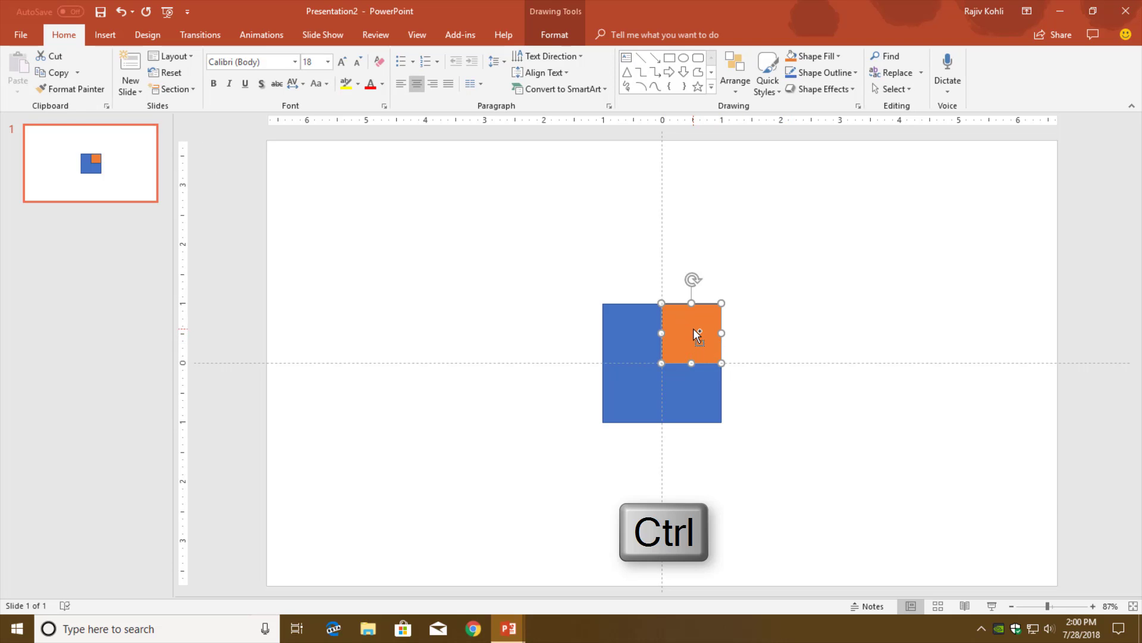
pyautogui.moveTo(694, 328); pyautogui.dragTo(695, 390)
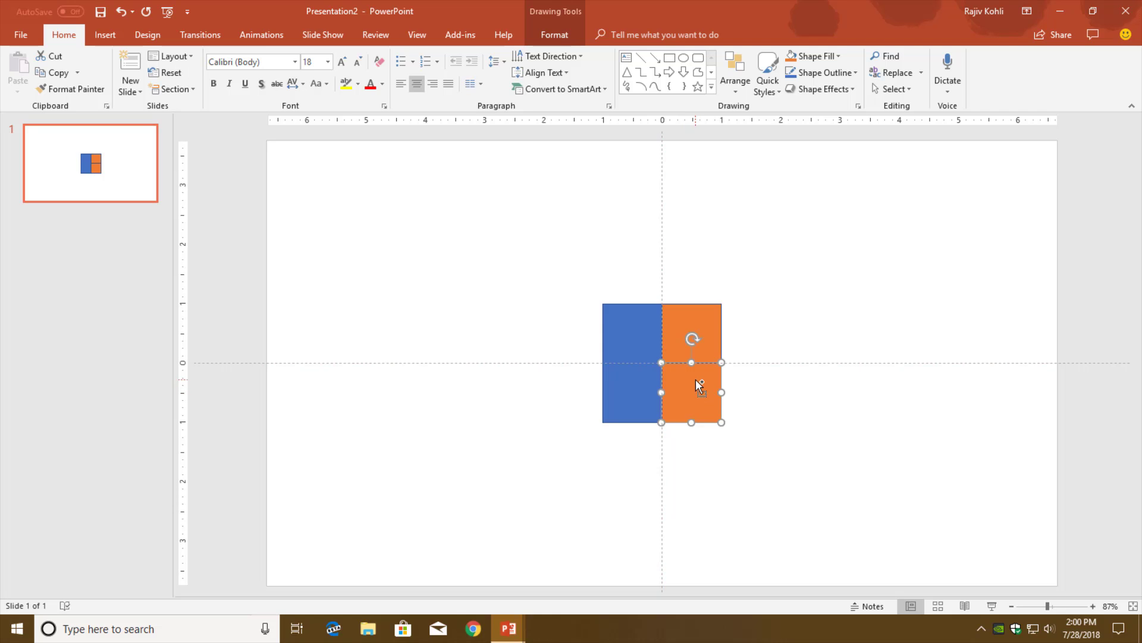
pyautogui.click(117, 12)
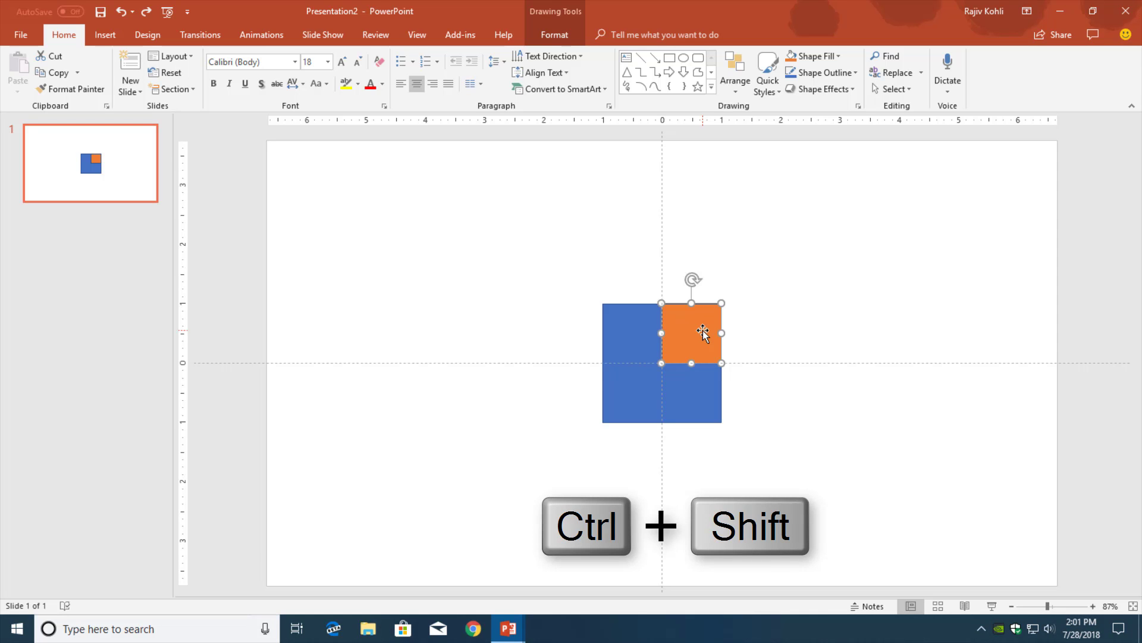
pyautogui.moveTo(702, 331); pyautogui.dragTo(663, 392)
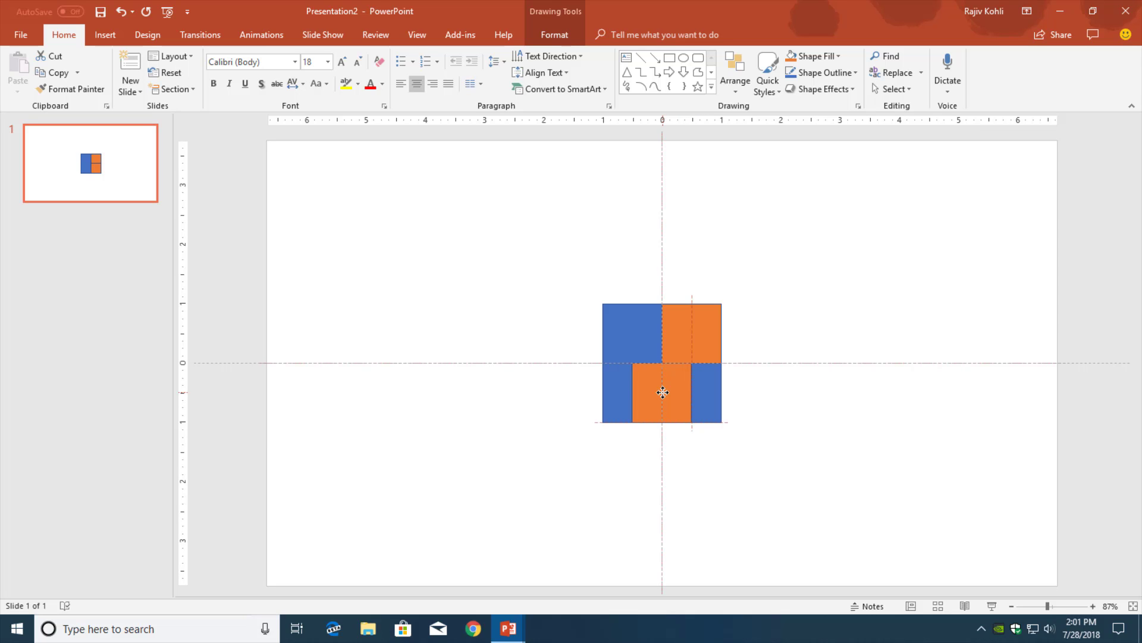
# - Shift-drag the copy into the lower-left quadrant and start selecting all four squares
pyautogui.press('shift')
pyautogui.moveTo(663, 392); pyautogui.dragTo(638, 390)
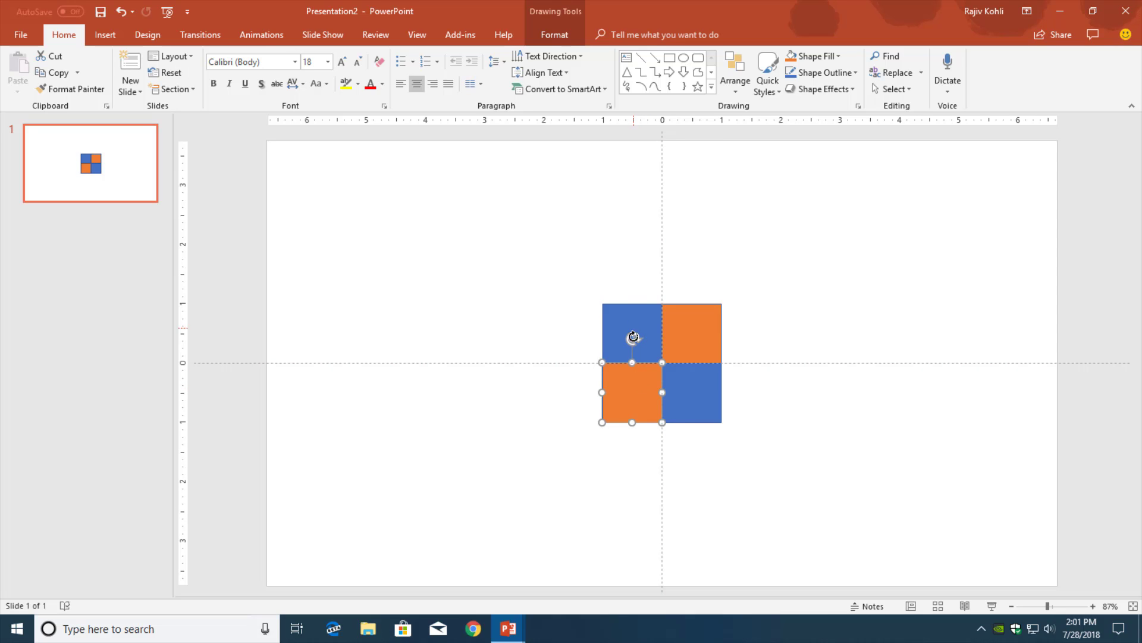
pyautogui.click(635, 321)
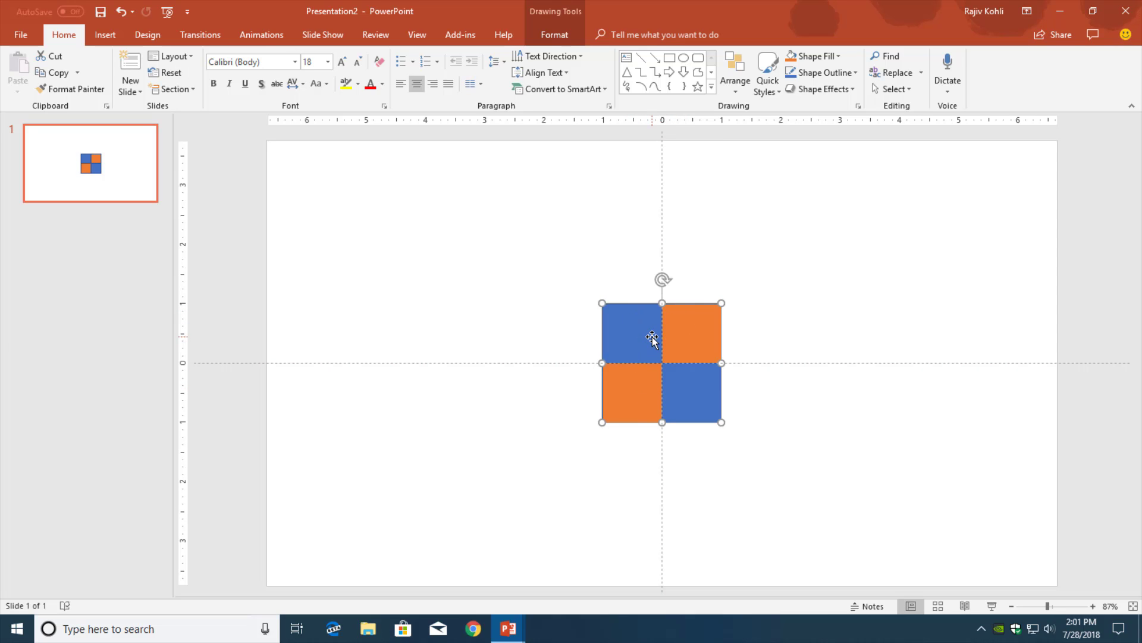
pyautogui.press('shift')
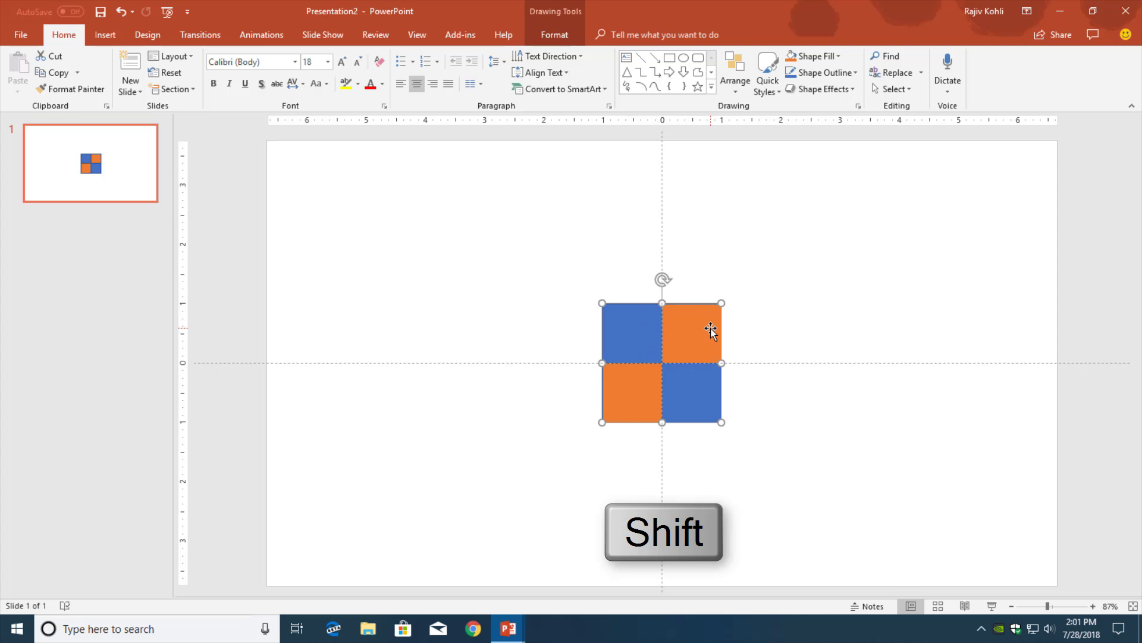
pyautogui.keyDown('shift'); pyautogui.click(711, 331); pyautogui.keyUp('shift')
# - Add the bottom-left square to the selection and group all four squares
pyautogui.keyDown('shift'); pyautogui.click(622, 399); pyautogui.keyUp('shift')
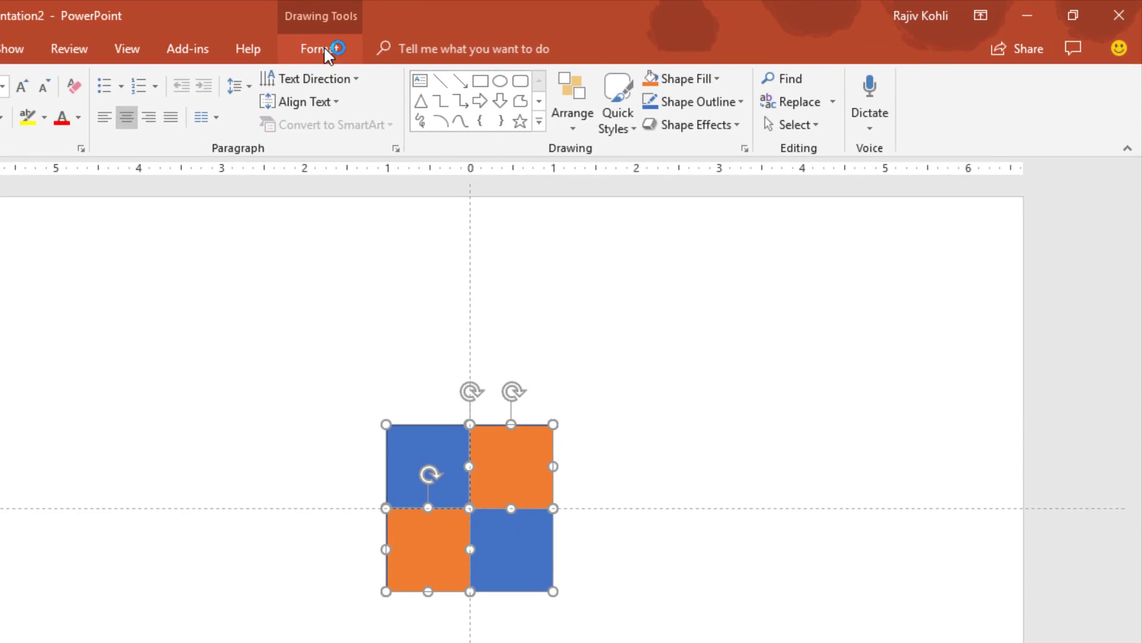
pyautogui.click(305, 51)
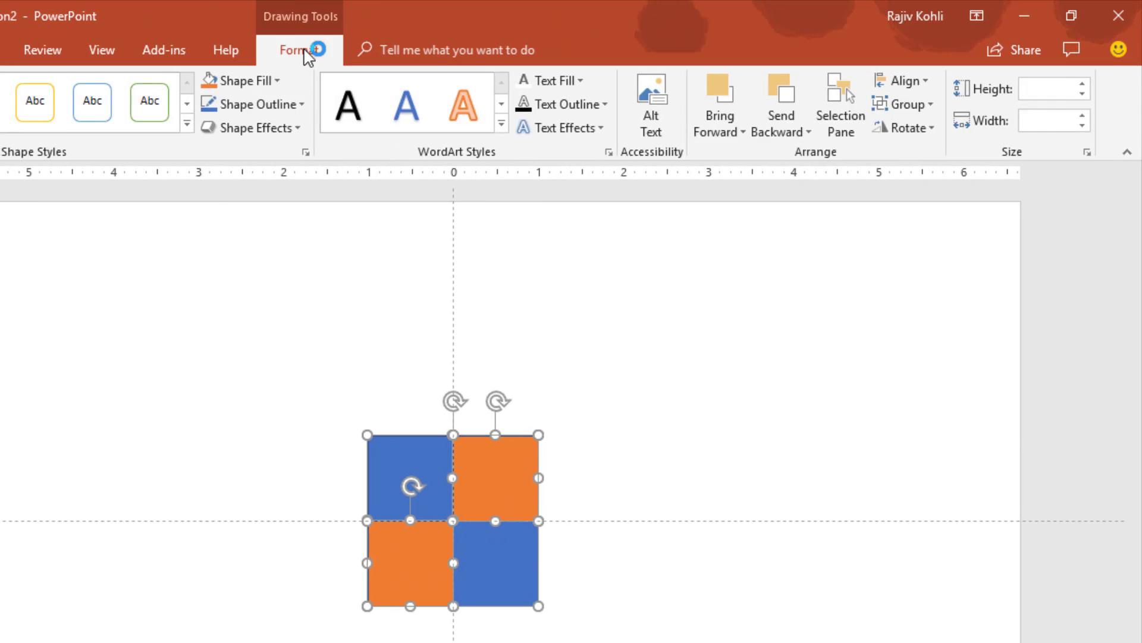
pyautogui.click(925, 107)
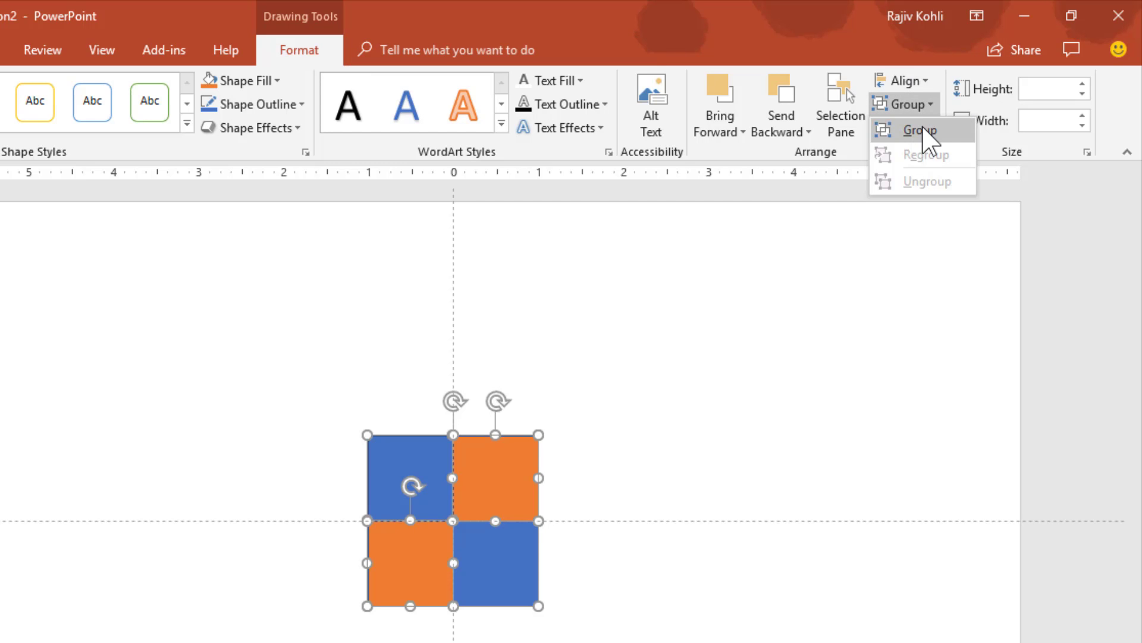
pyautogui.click(922, 126)
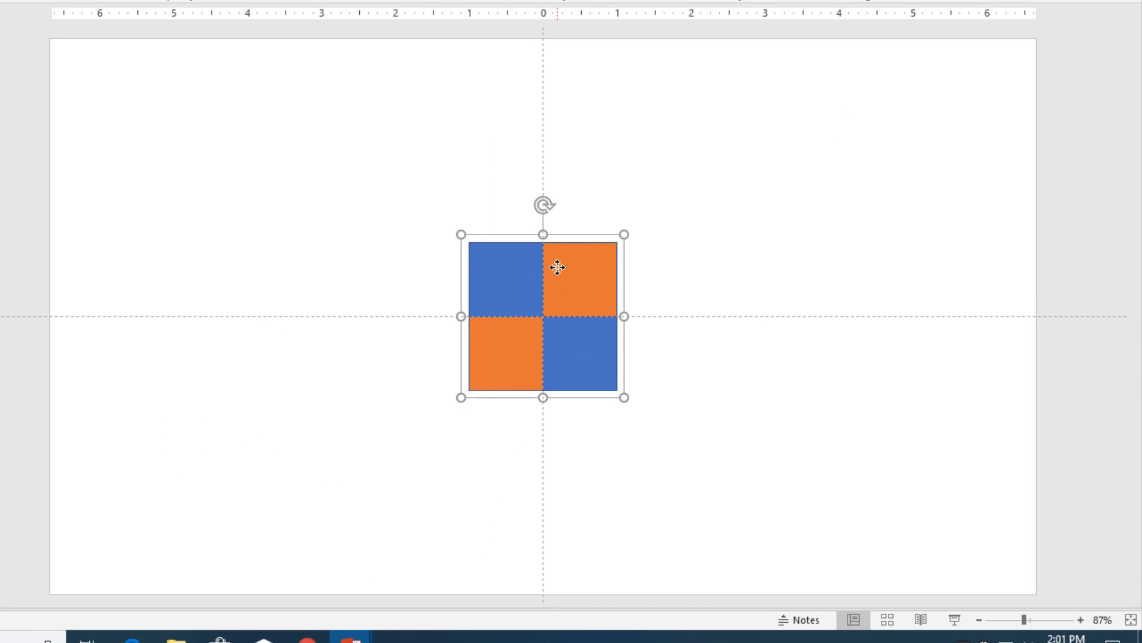
# - Set the group's rotation to 315° in the Format Shape size settings
pyautogui.rightClick(557, 267)
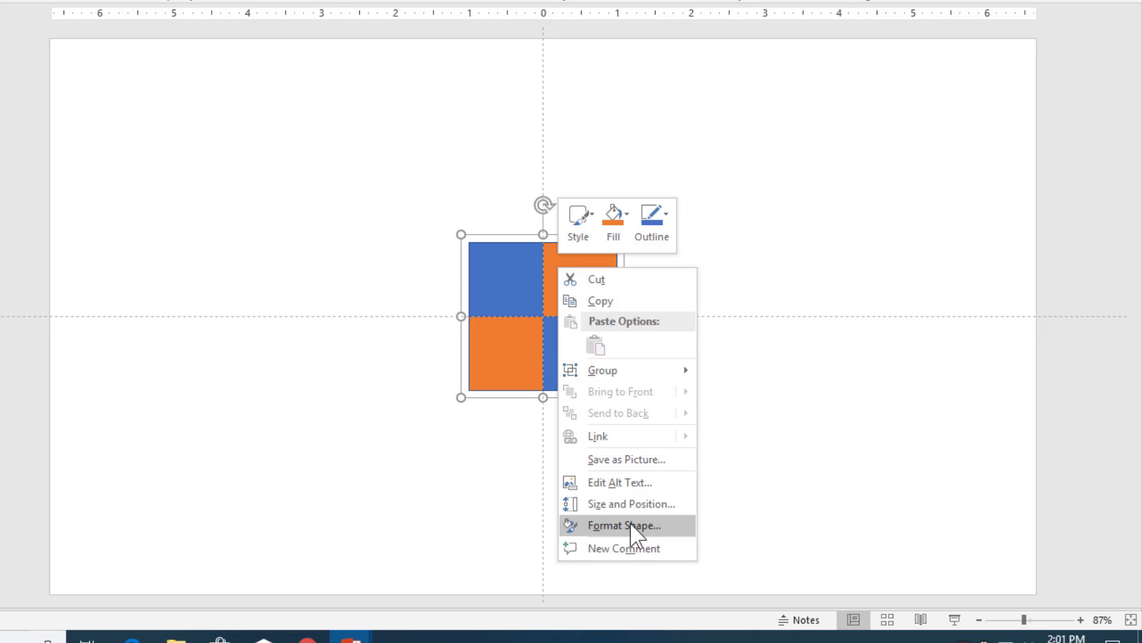
pyautogui.click(634, 522)
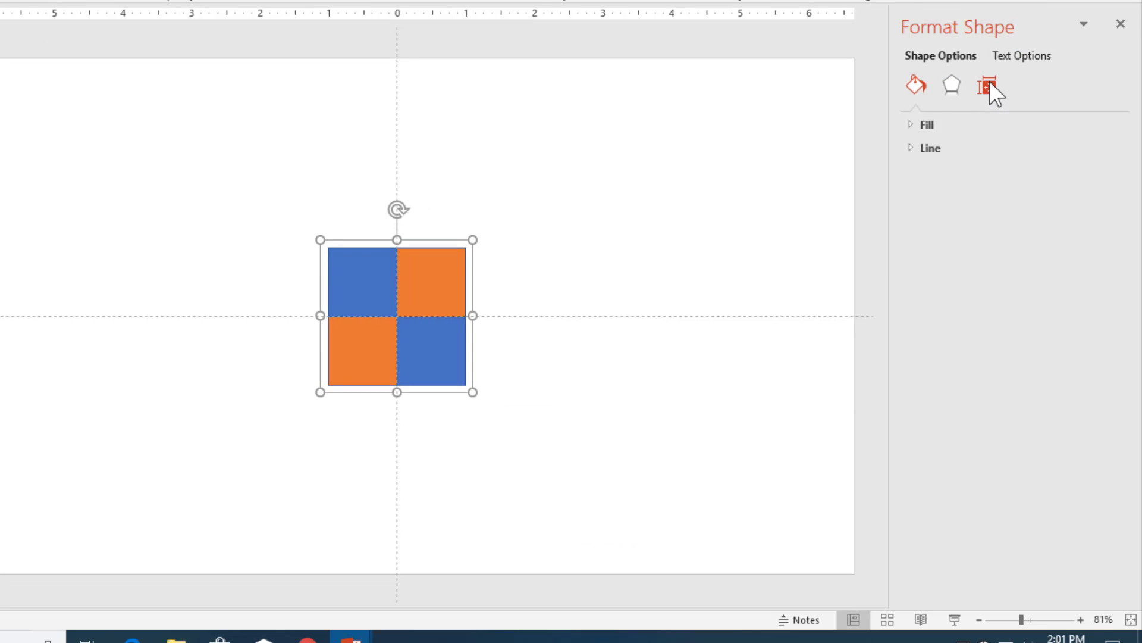
pyautogui.click(988, 85)
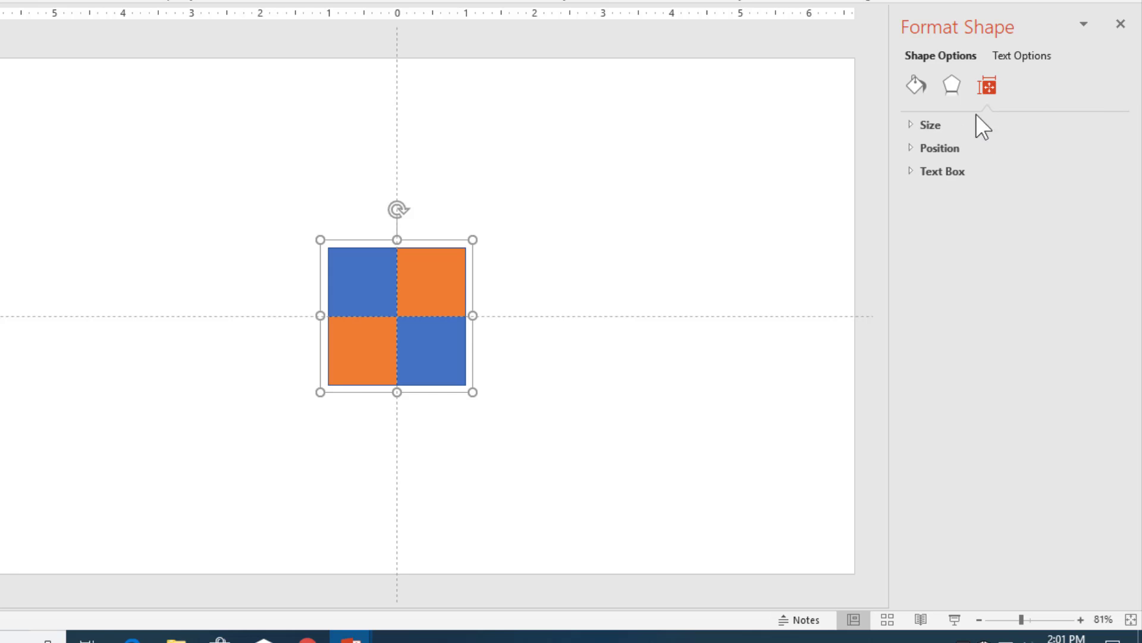
pyautogui.click(912, 125)
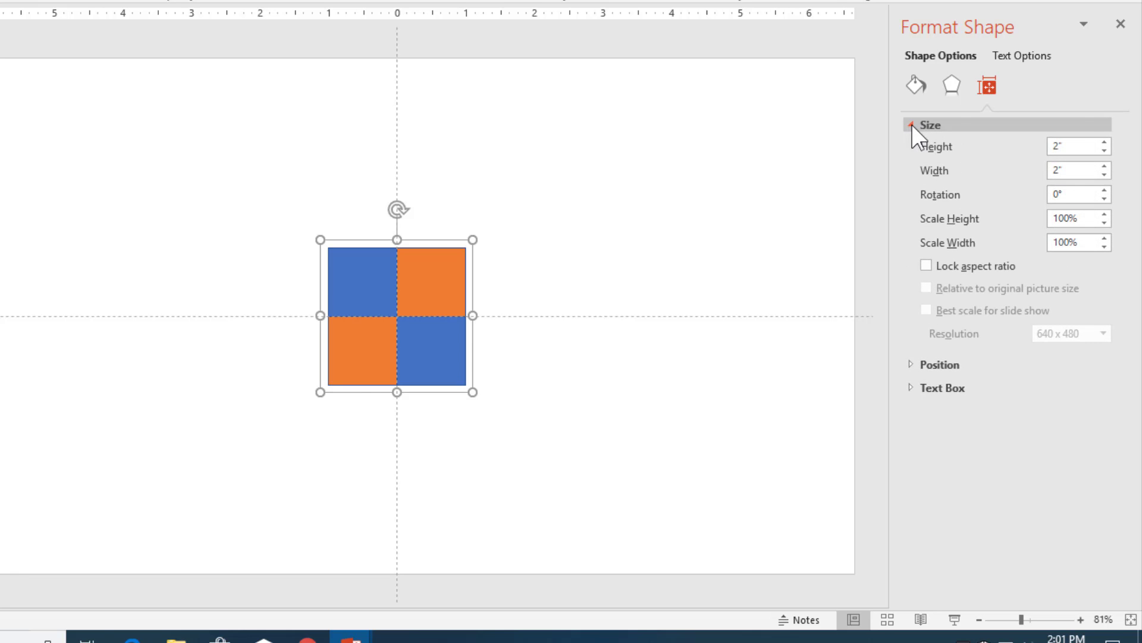
pyautogui.click(1050, 191)
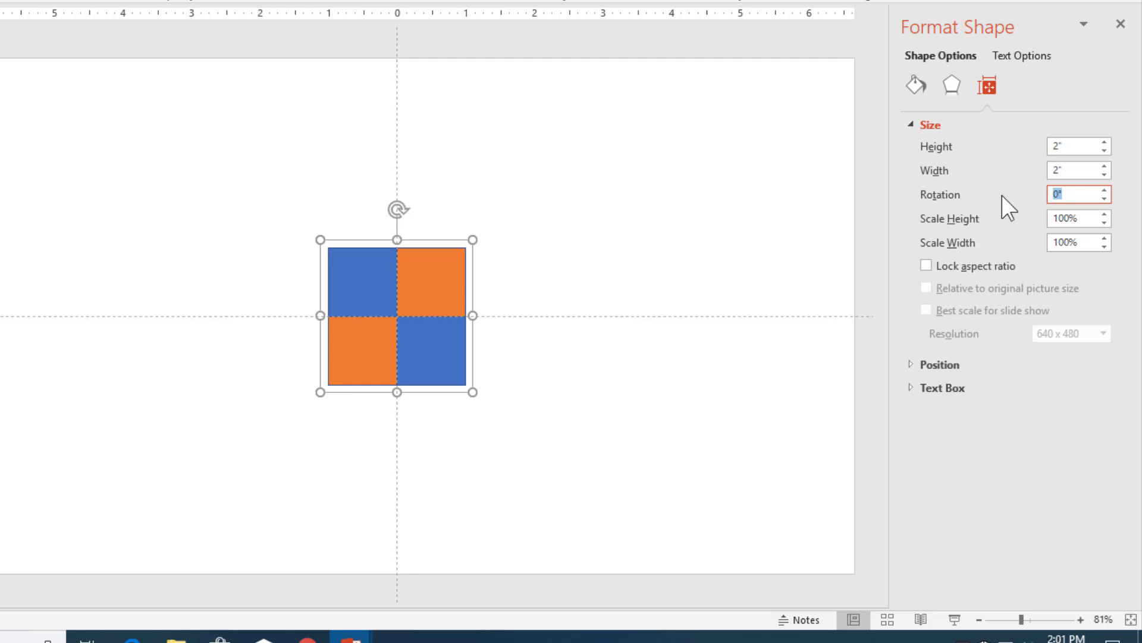
pyautogui.write('315')
pyautogui.press('Return')
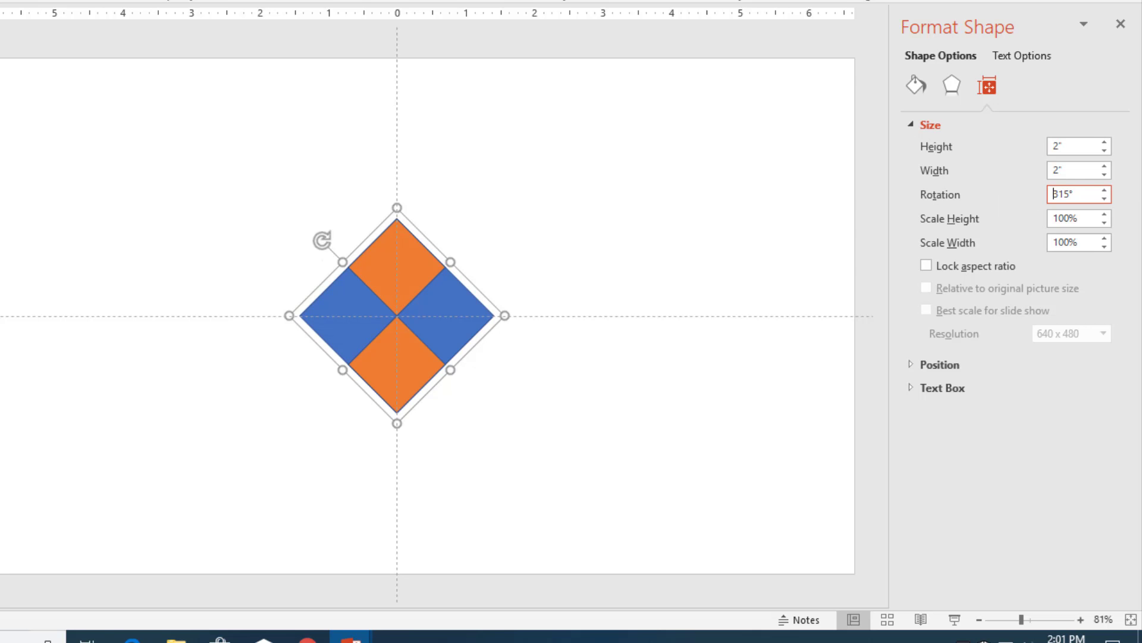
# - Close the formatting pane and ungroup the diamond into four separate squares
pyautogui.click(1121, 24)
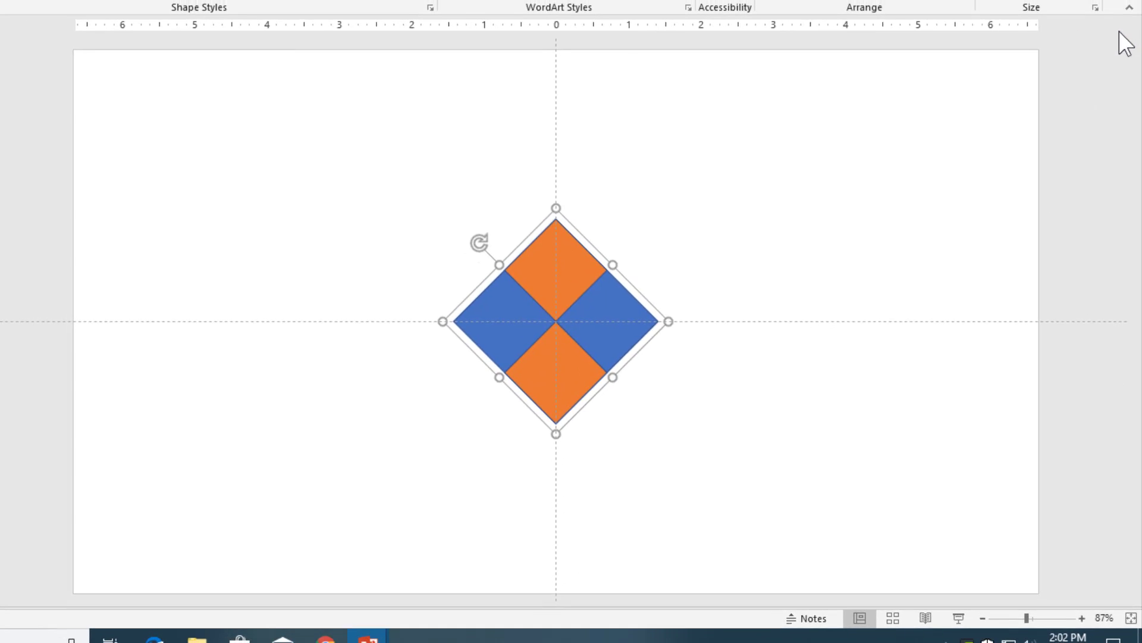
pyautogui.click(970, 57)
pyautogui.click(970, 57)
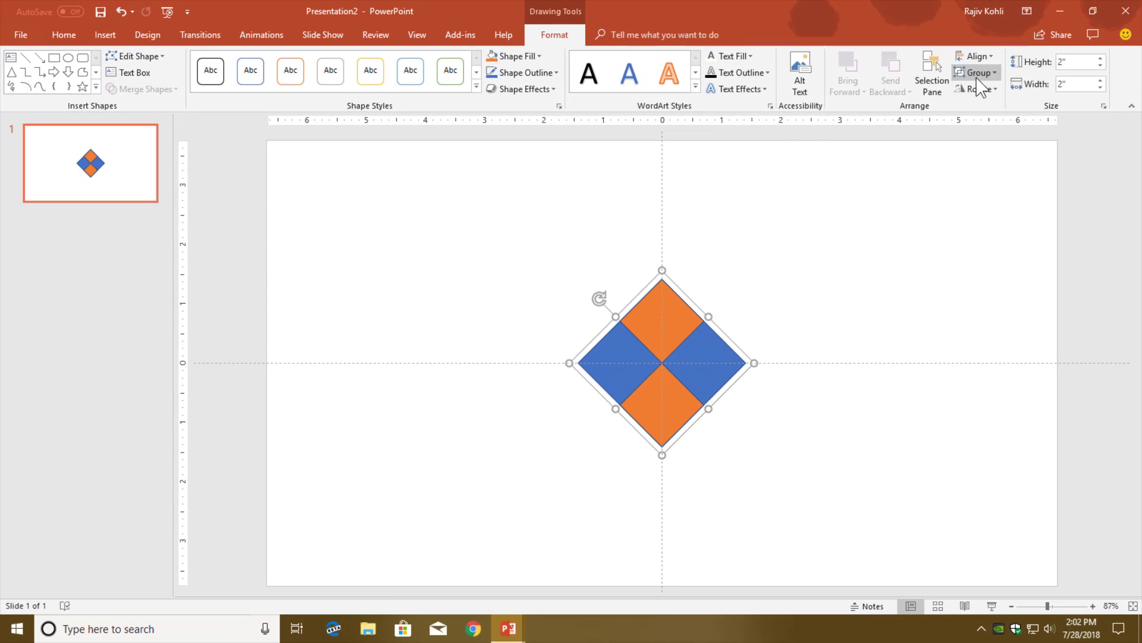
pyautogui.click(977, 73)
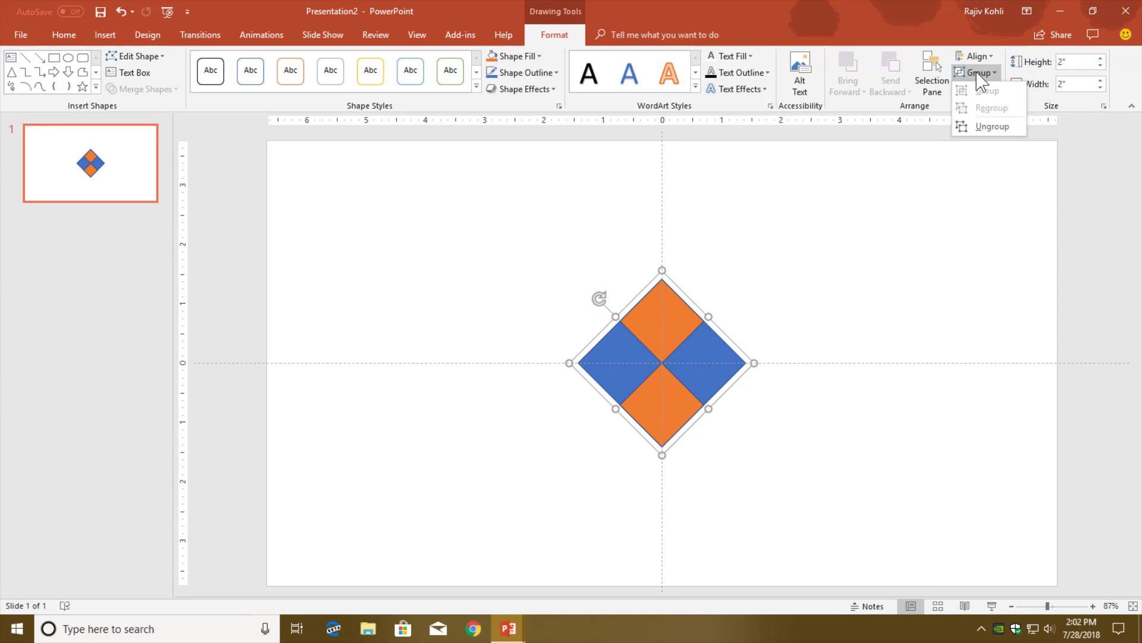
pyautogui.click(981, 132)
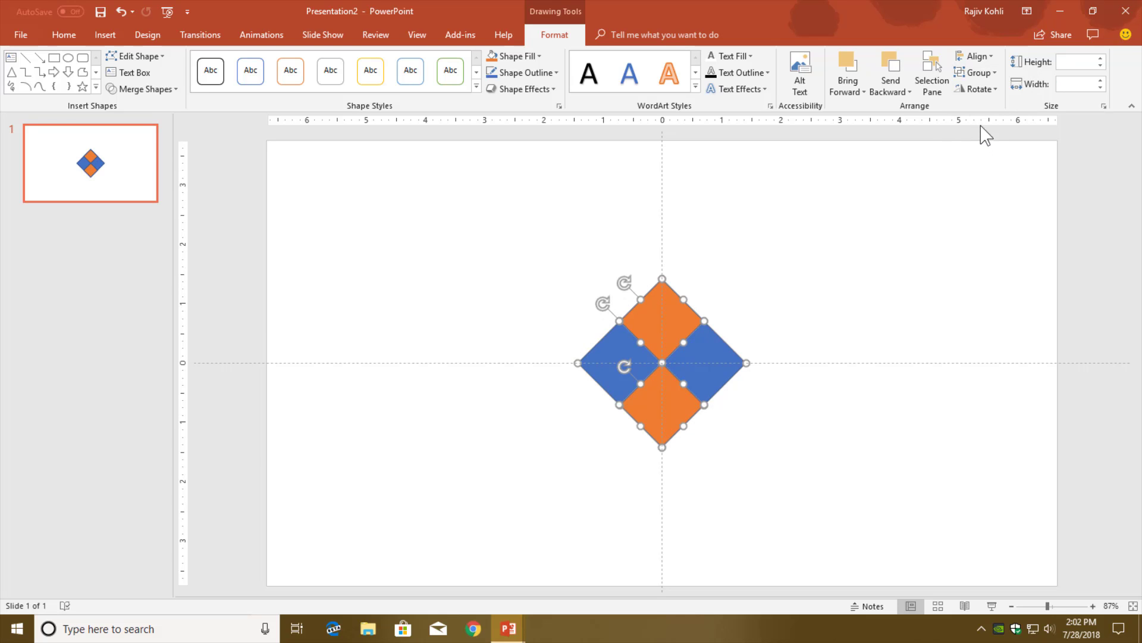
pyautogui.click(741, 290)
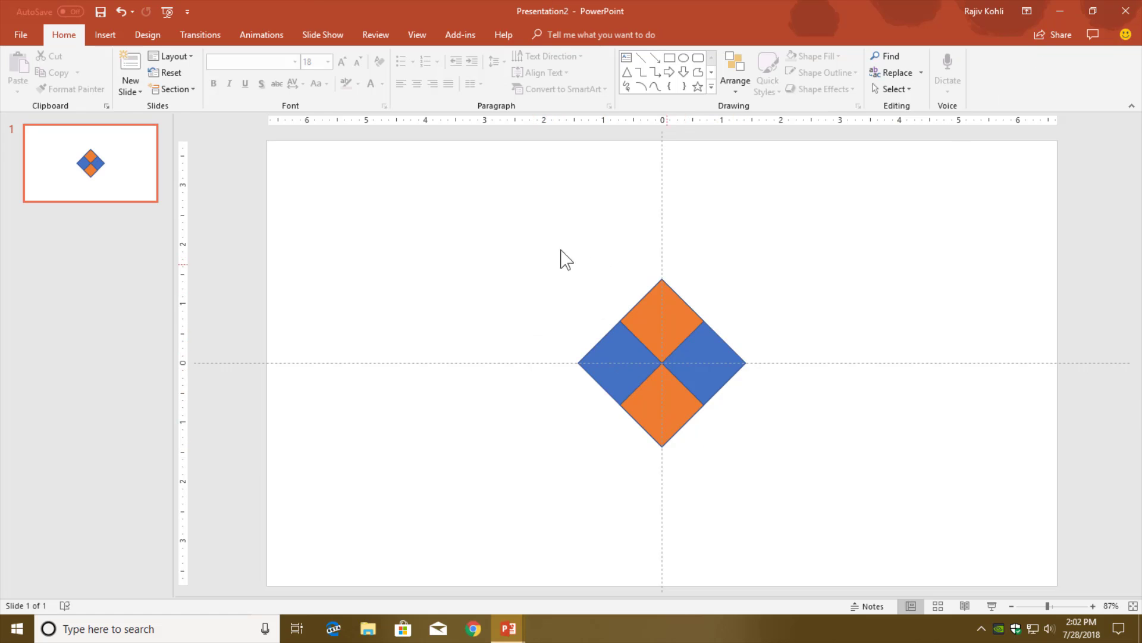
# - Select all the diamond squares and set their Shape Outline to No Outline
pyautogui.moveTo(502, 245); pyautogui.dragTo(855, 500)
pyautogui.click(501, 274)
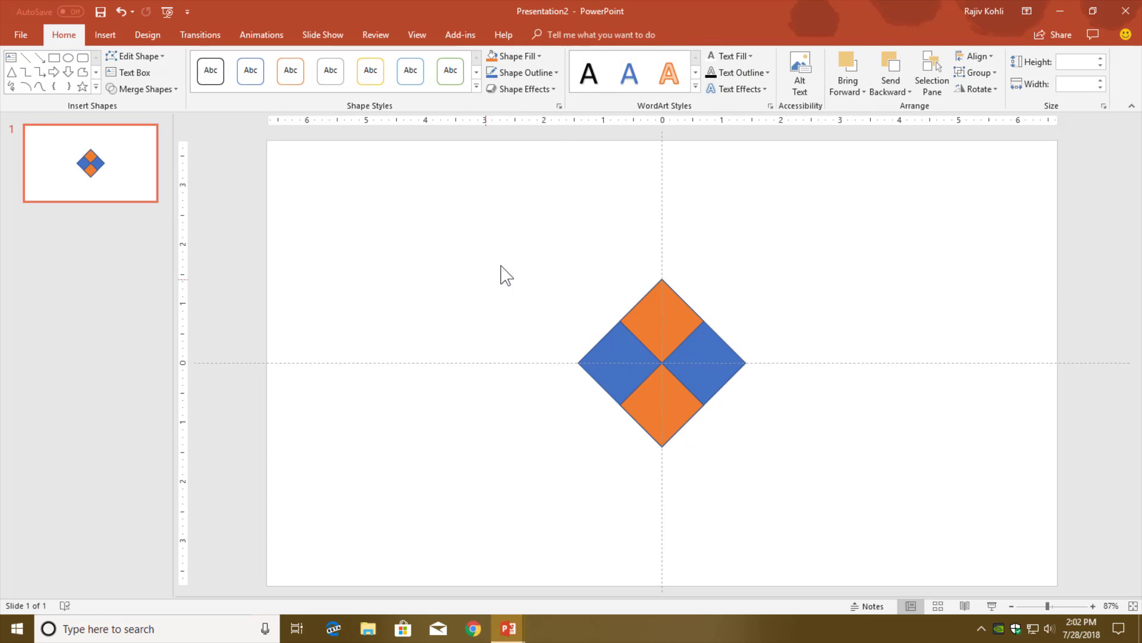
pyautogui.moveTo(508, 245); pyautogui.dragTo(844, 497)
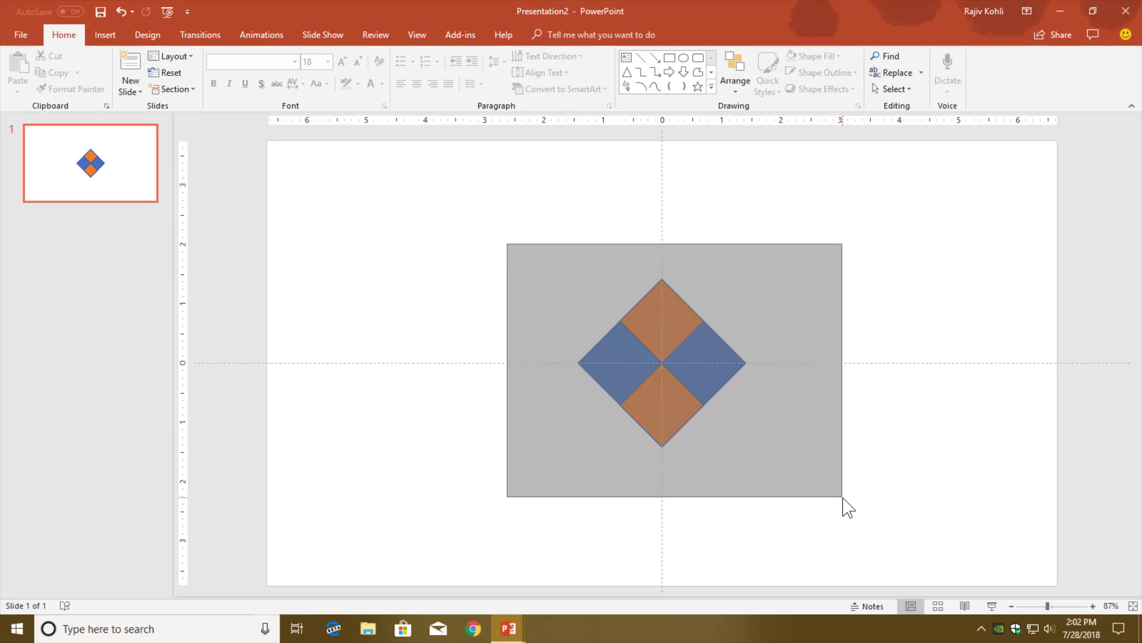
pyautogui.moveTo(843, 498); pyautogui.dragTo(844, 500)
pyautogui.click(761, 455)
pyautogui.hotkey('ctrl', 'a')
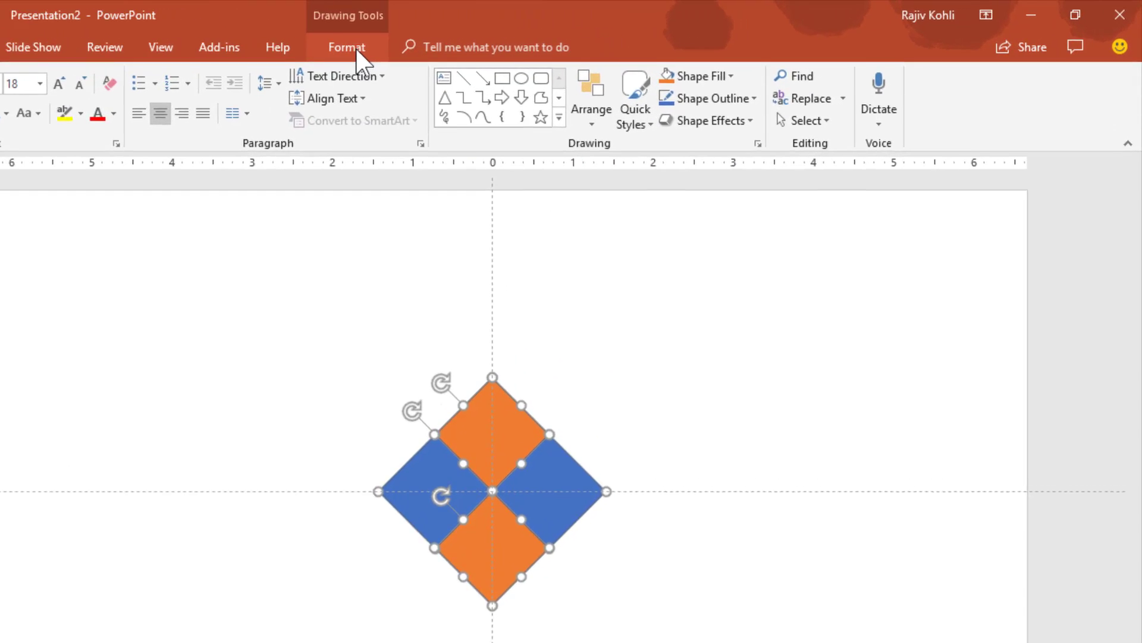
pyautogui.click(554, 37)
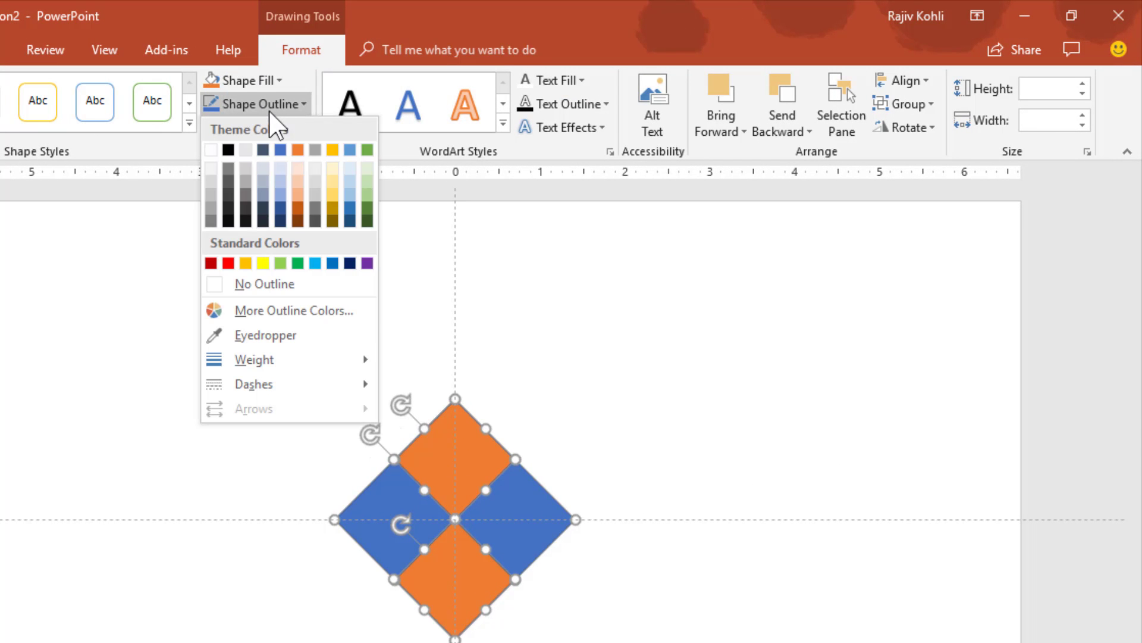
pyautogui.click(266, 285)
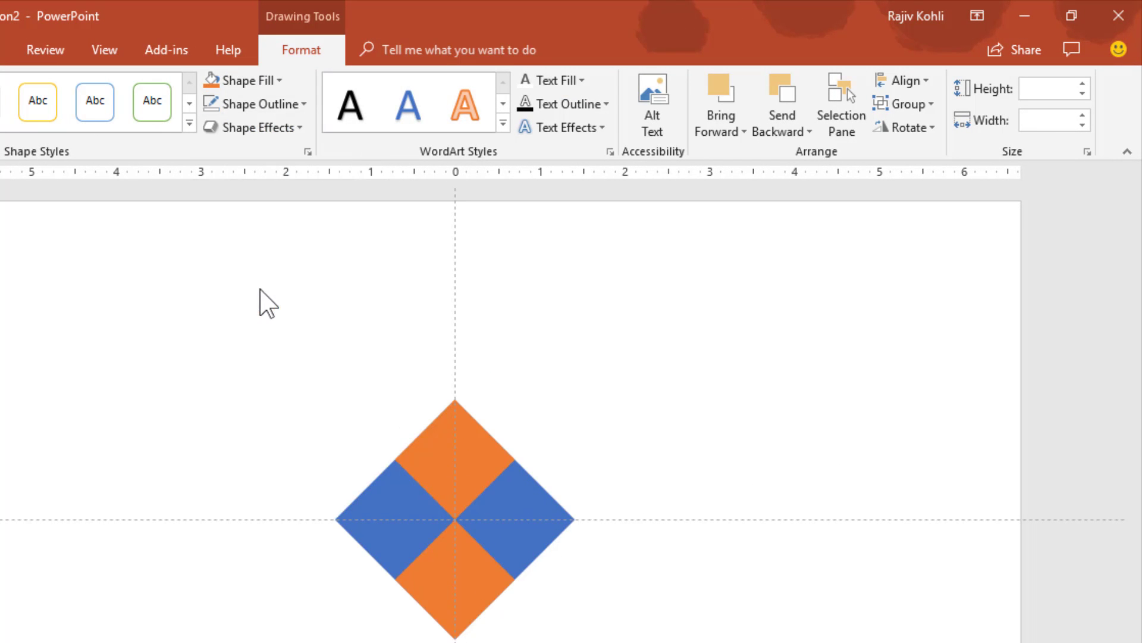
pyautogui.click(516, 524)
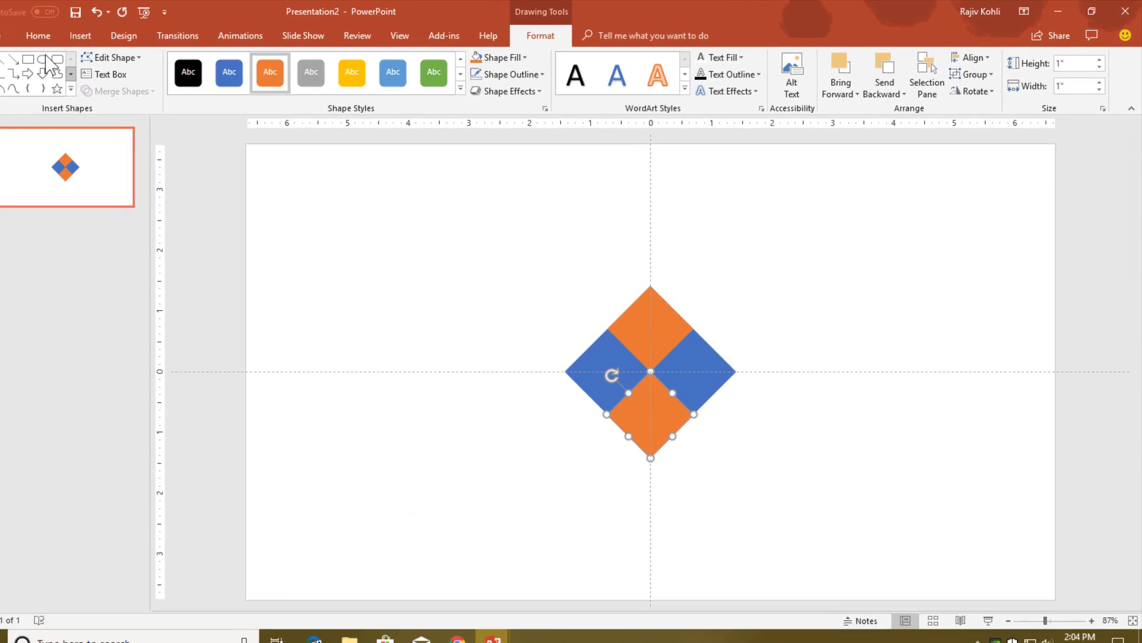
# - Open the Selection Pane and rename Rectangle 6 to 'Rectangle 1'
pyautogui.click(62, 36)
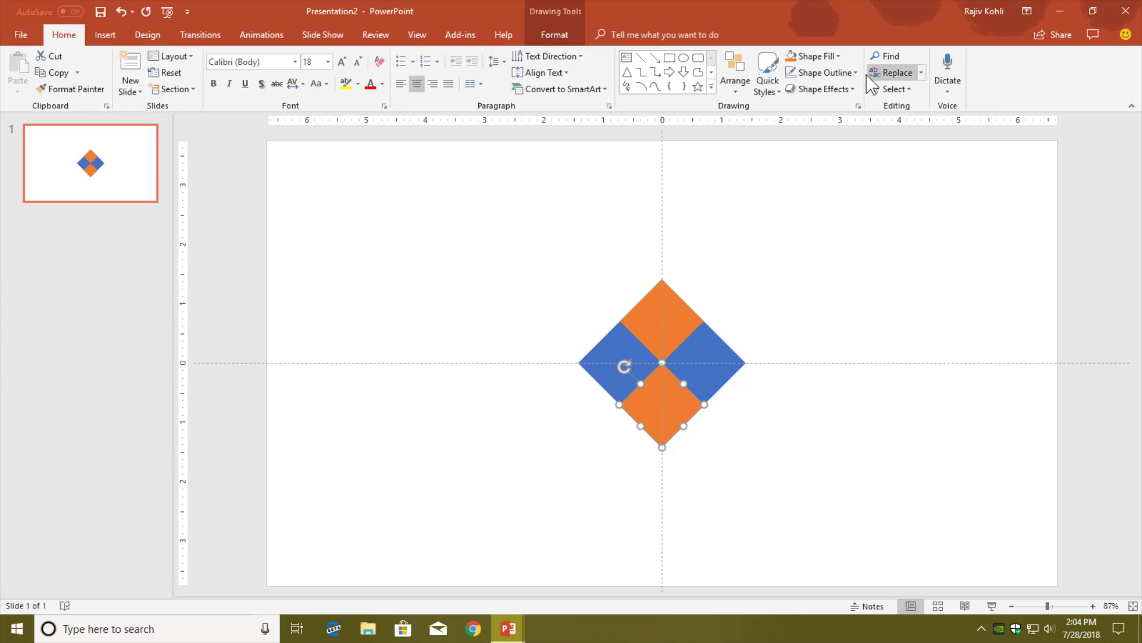
pyautogui.click(897, 91)
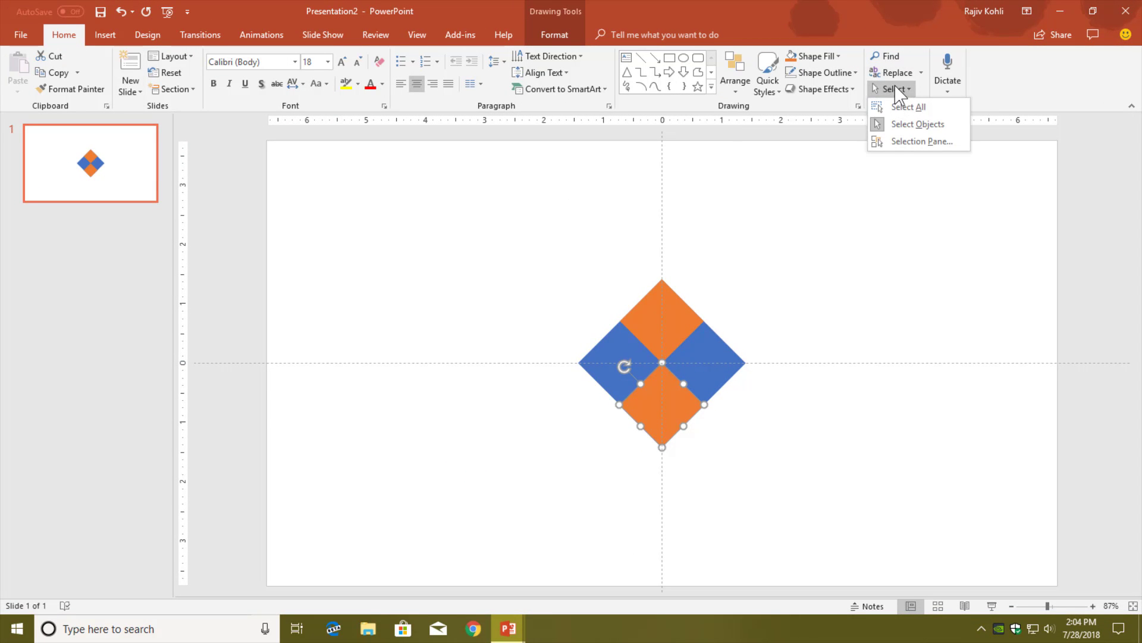
pyautogui.click(907, 142)
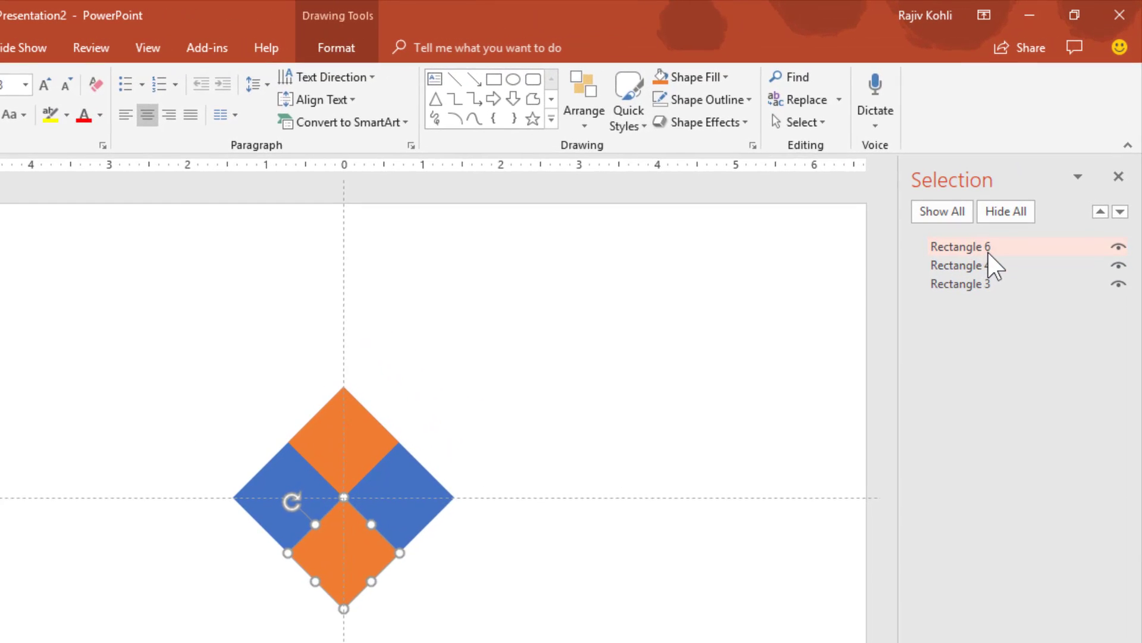
pyautogui.click(988, 251)
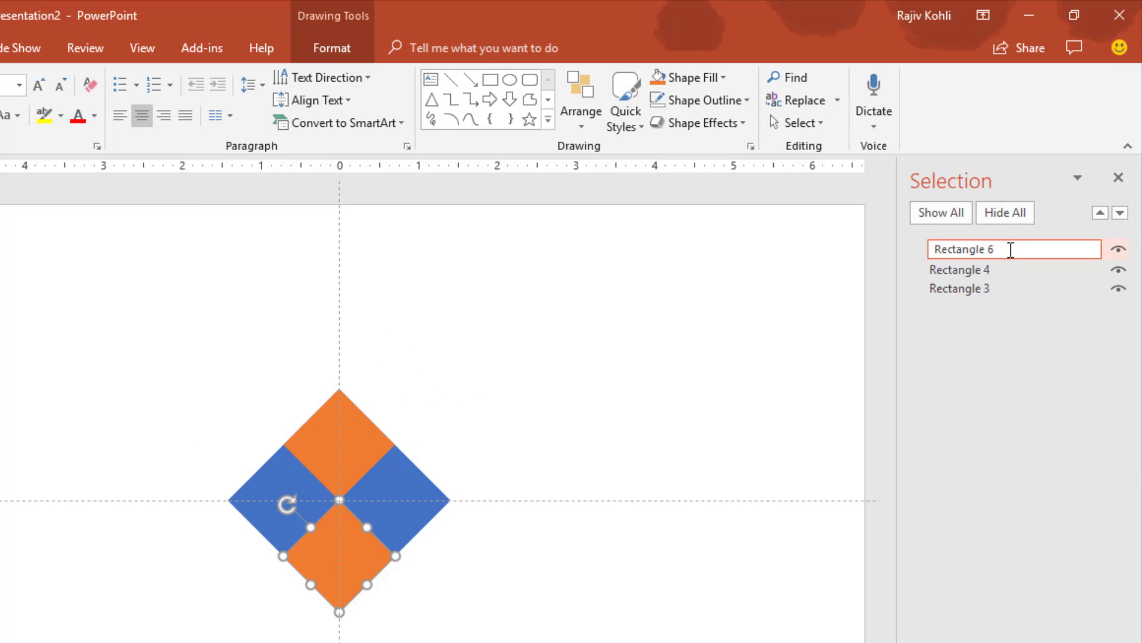
pyautogui.moveTo(1011, 248); pyautogui.dragTo(911, 251)
pyautogui.write('R')
pyautogui.press('Return')
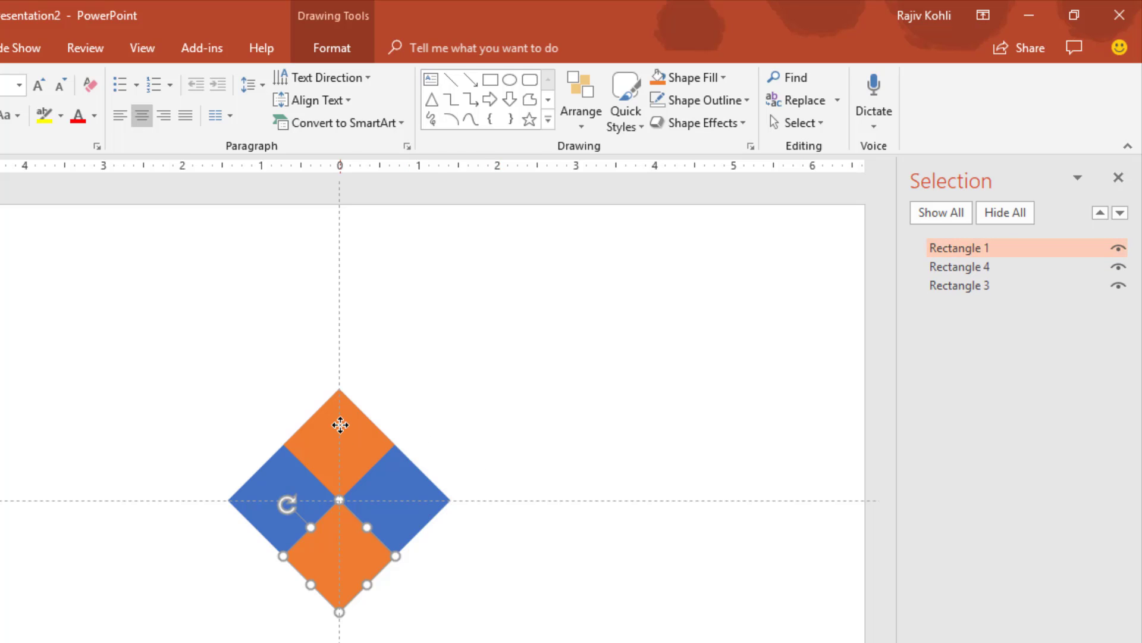
# - Rename the top orange square from Rectangle 4 to 'Rectangle 2'
pyautogui.click(339, 421)
pyautogui.click(1012, 267)
pyautogui.moveTo(1016, 269); pyautogui.dragTo(722, 272)
pyautogui.write('Re')
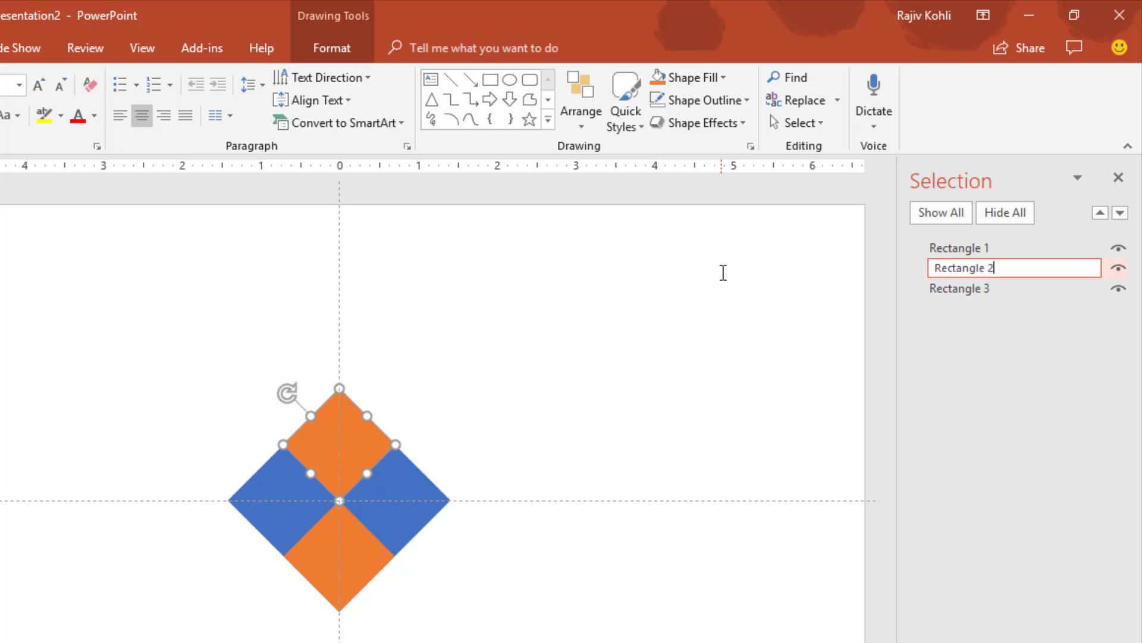
pyautogui.write('ctangle 2')
pyautogui.press('Return')
# - Rename the blue diamond from Rectangle 3 to 'Background'
pyautogui.click(420, 489)
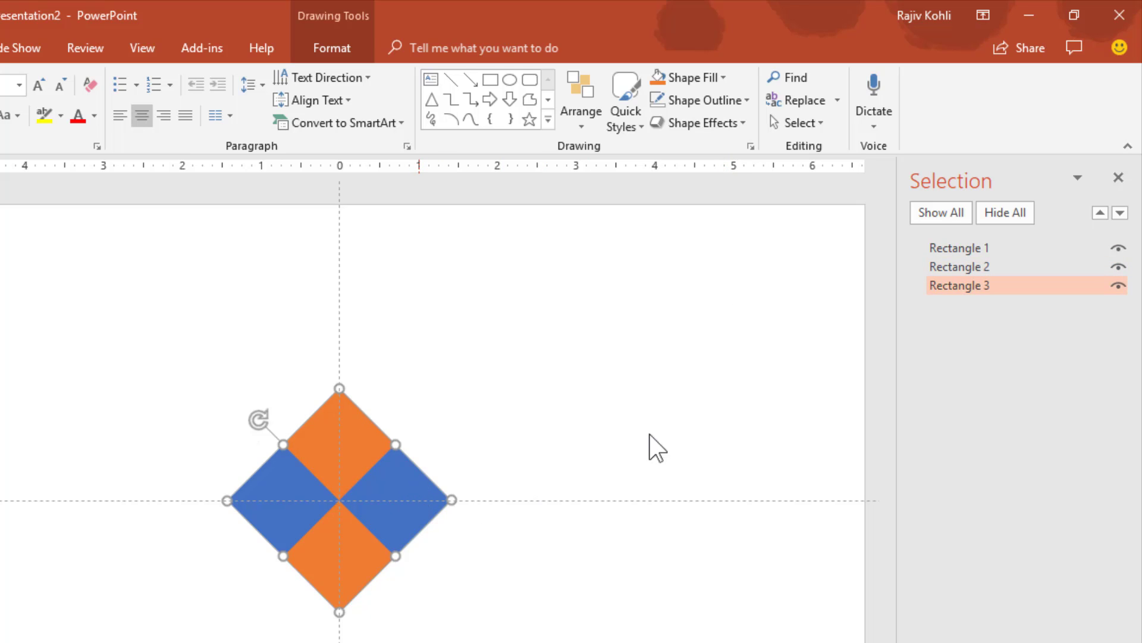
pyautogui.click(1007, 286)
pyautogui.moveTo(1008, 286); pyautogui.dragTo(888, 292)
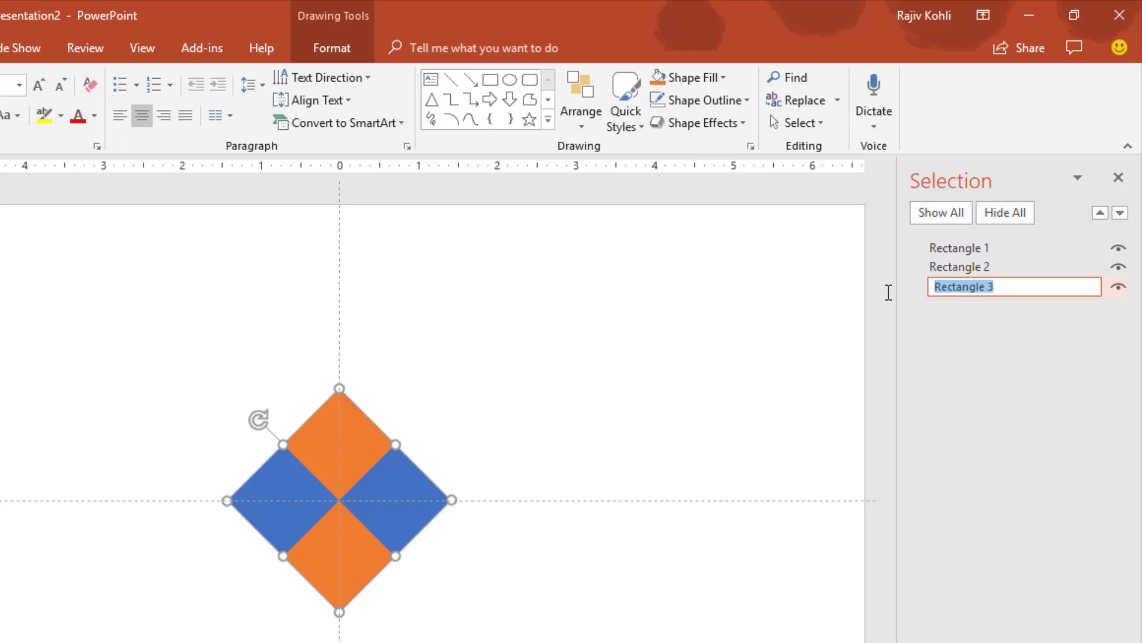
pyautogui.write('Background')
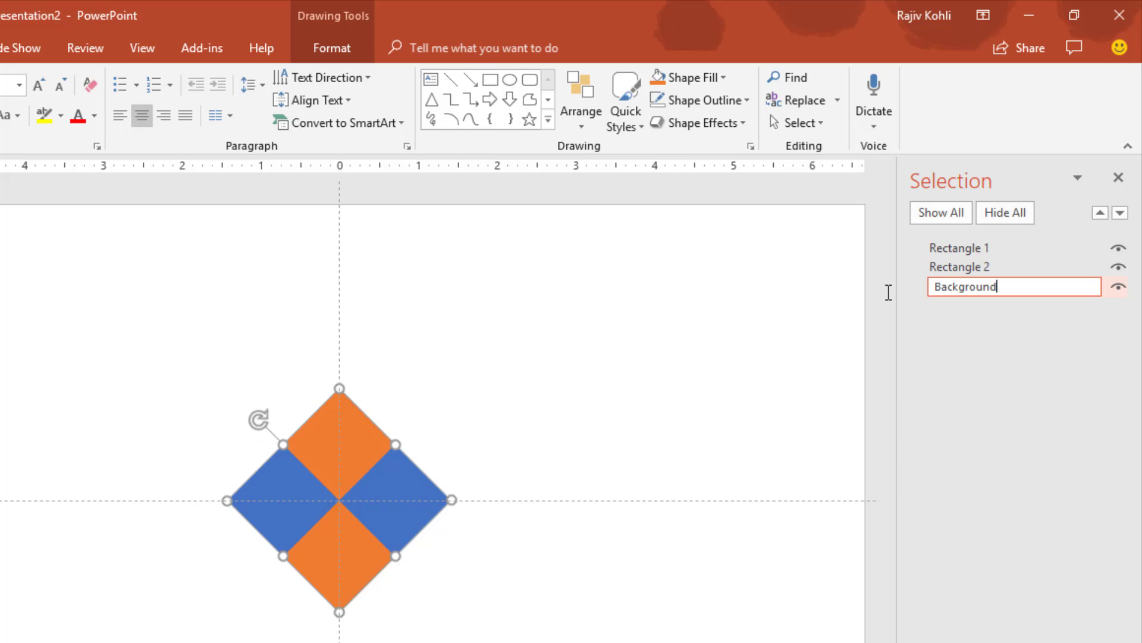
pyautogui.press('Return')
pyautogui.click(592, 339)
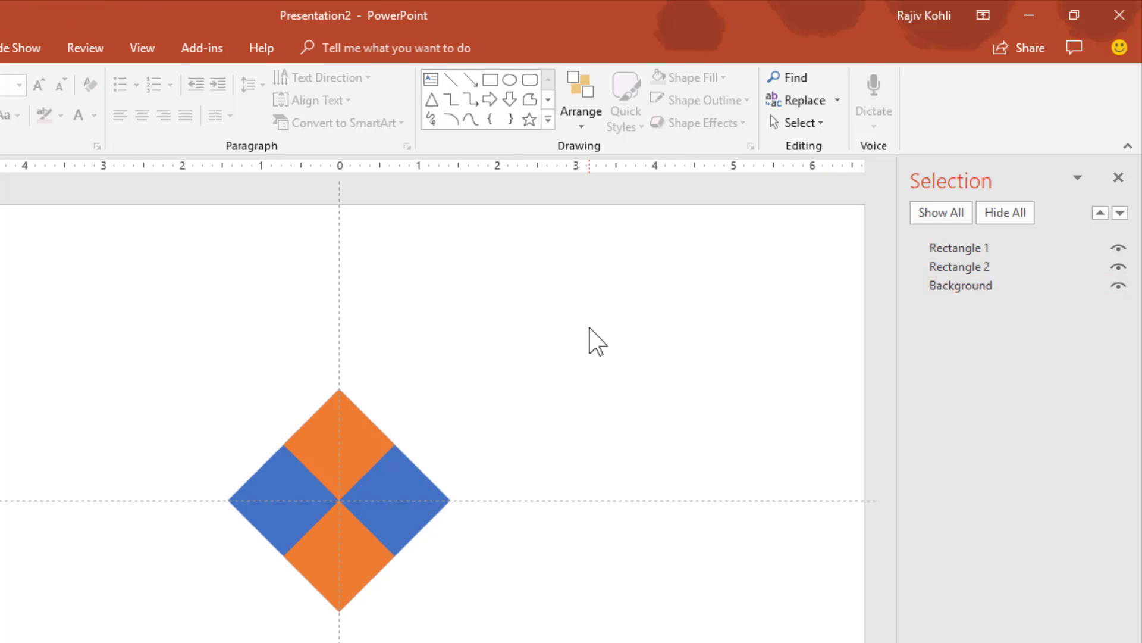
# - Give the bottom orange square a Diagonal Up Right motion path from More Motion Paths
pyautogui.click(334, 559)
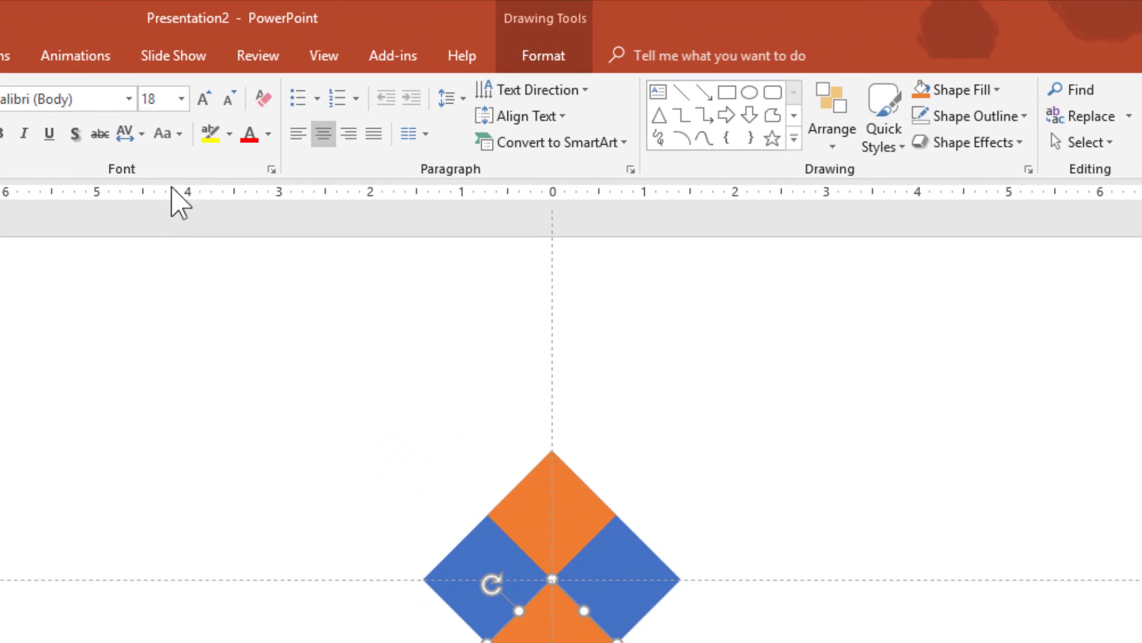
pyautogui.click(76, 60)
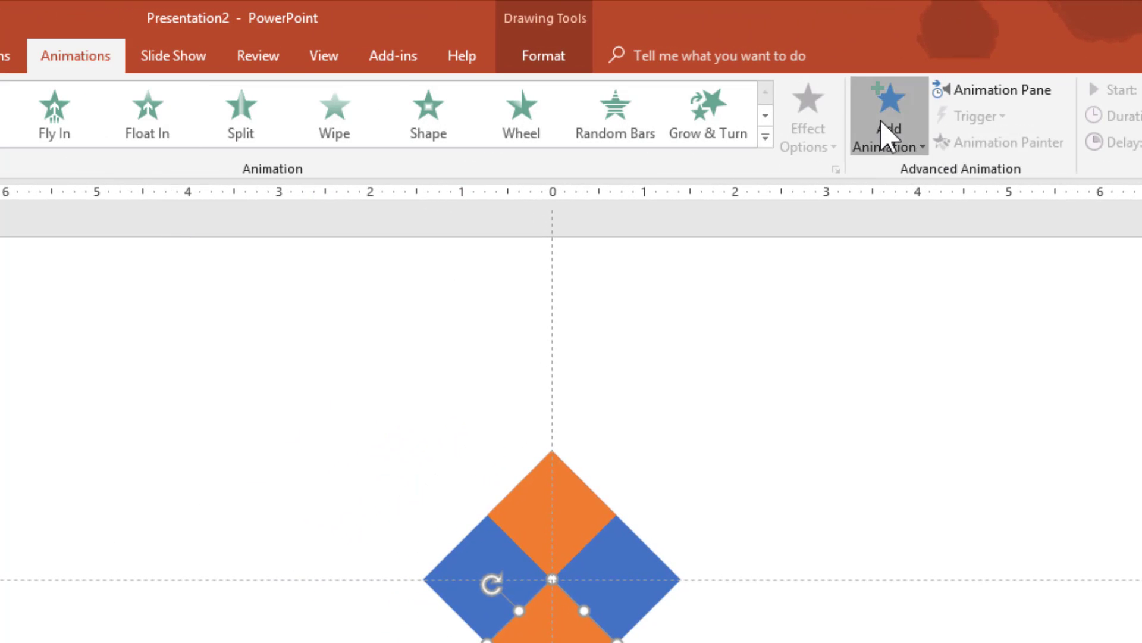
pyautogui.click(885, 133)
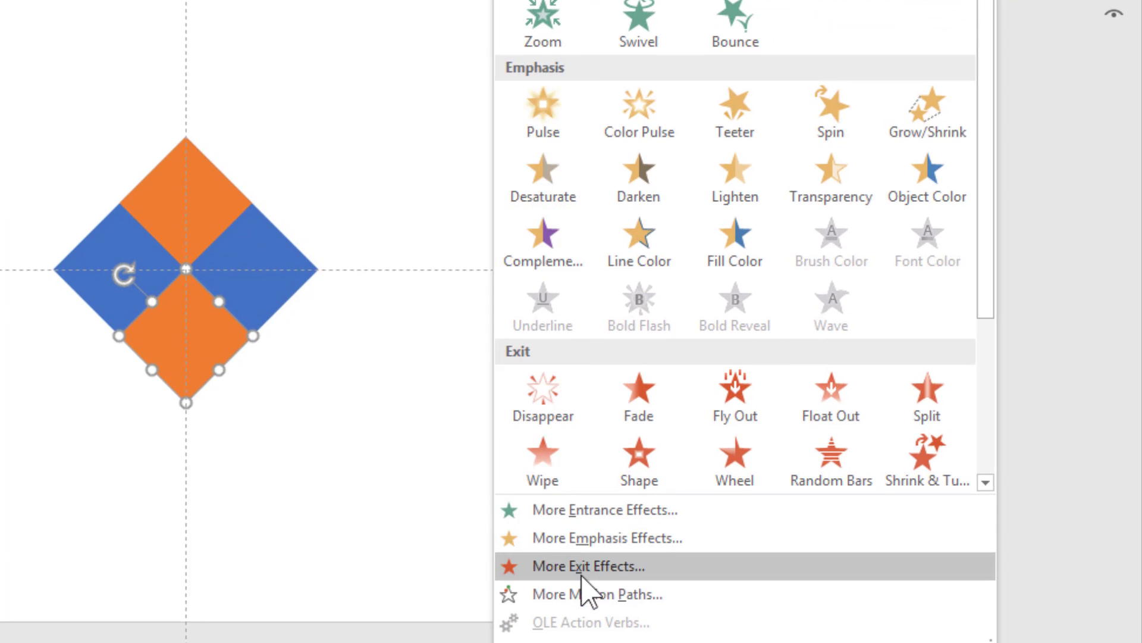
pyautogui.click(589, 595)
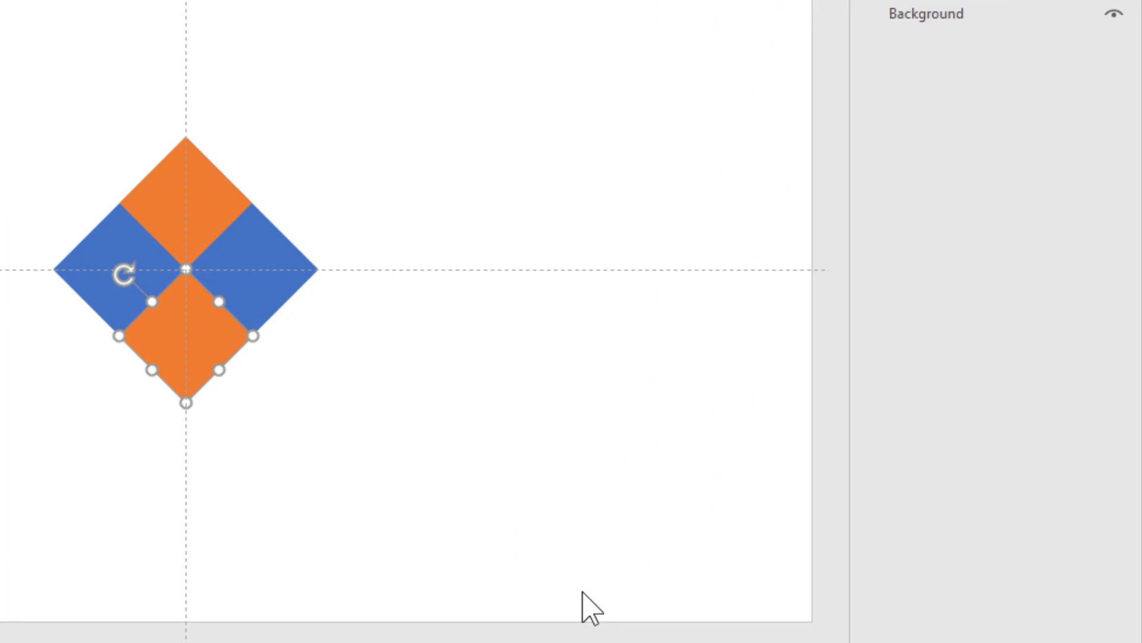
pyautogui.scroll(-2, 334, 167)
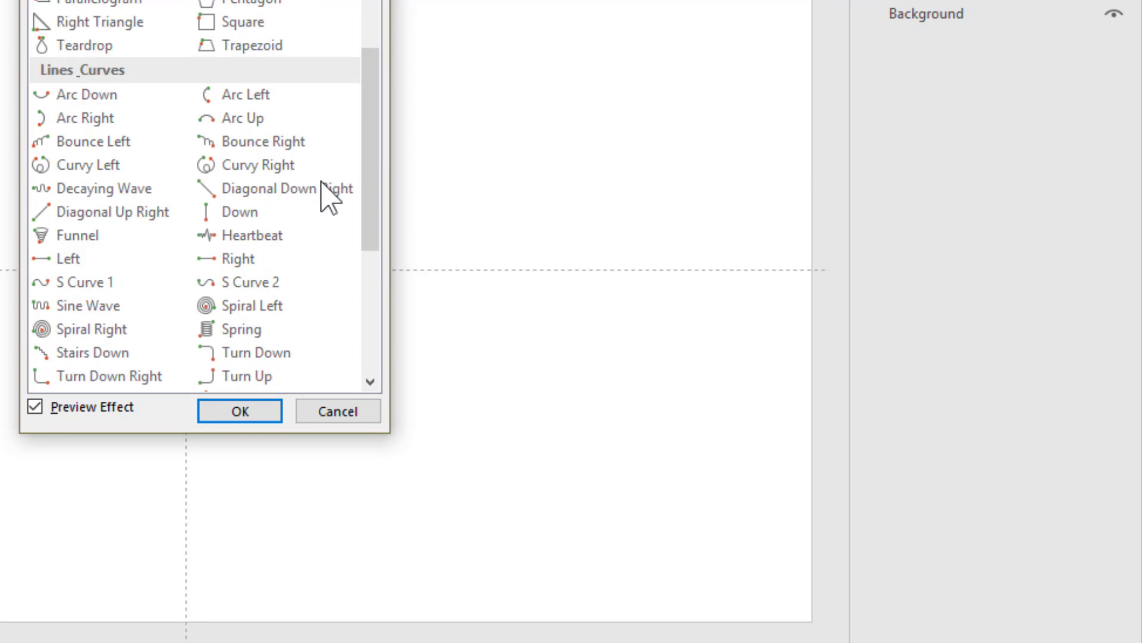
pyautogui.click(157, 216)
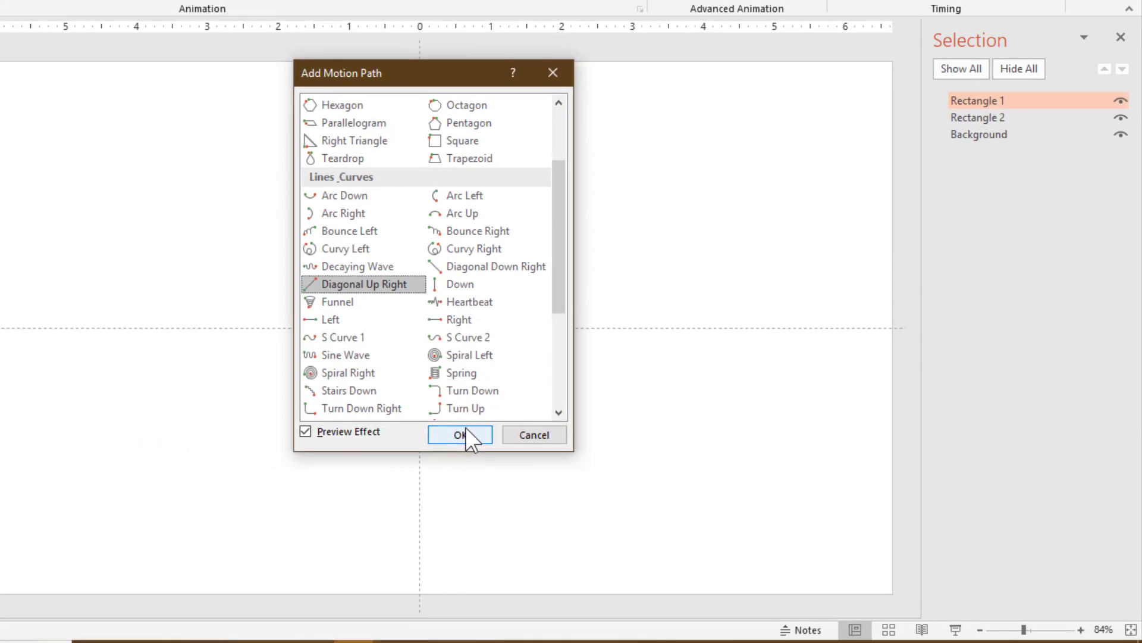
pyautogui.click(244, 411)
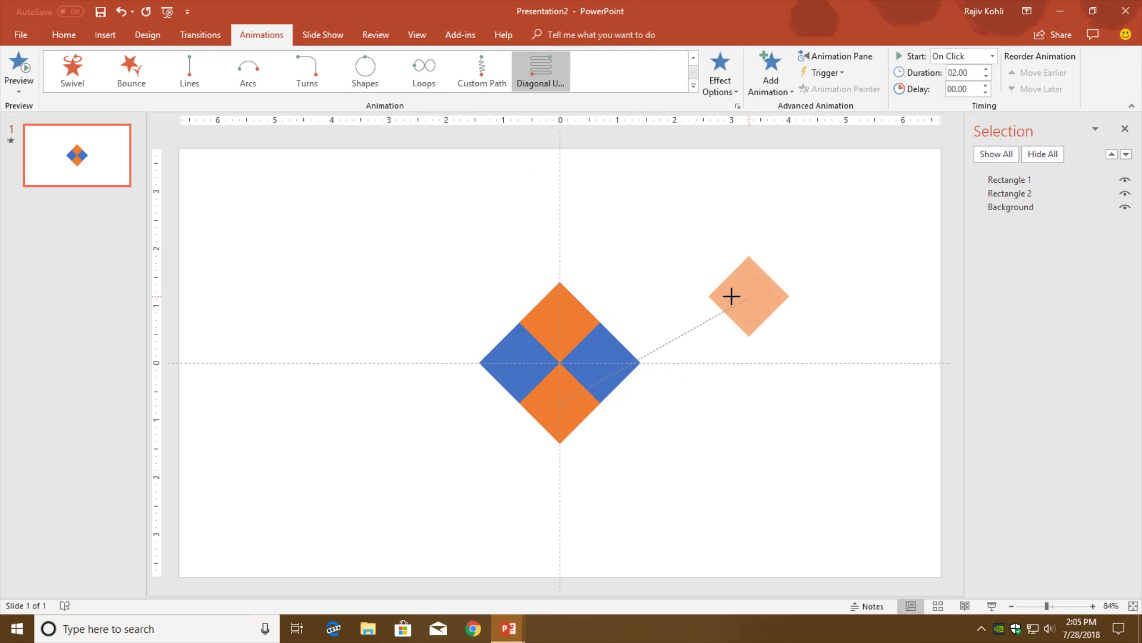